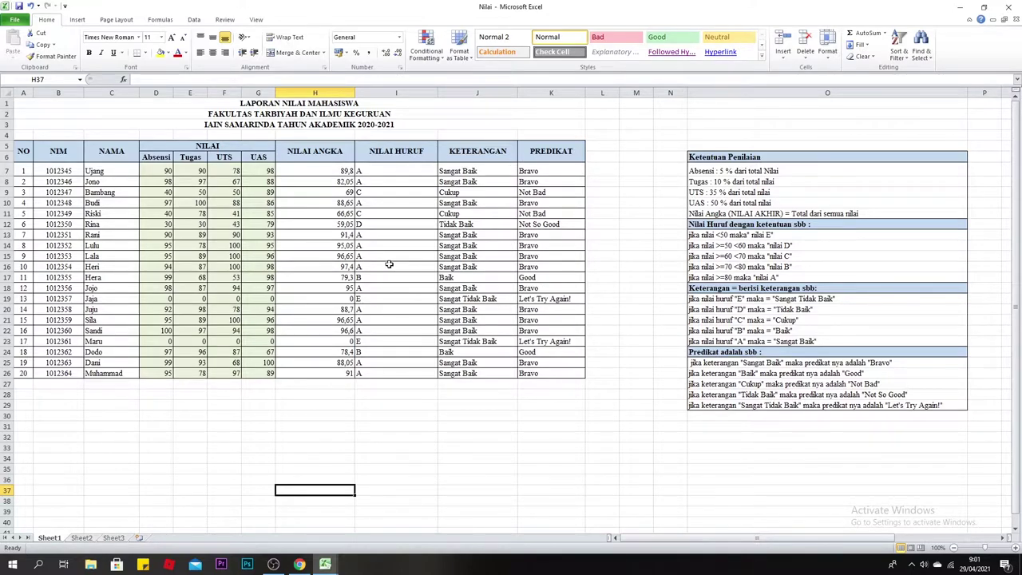
Switch to the Book1 workbook, which holds the unfilled student grade table and the grading rules
{"action": "left_click", "coordinate": [427, 446]}
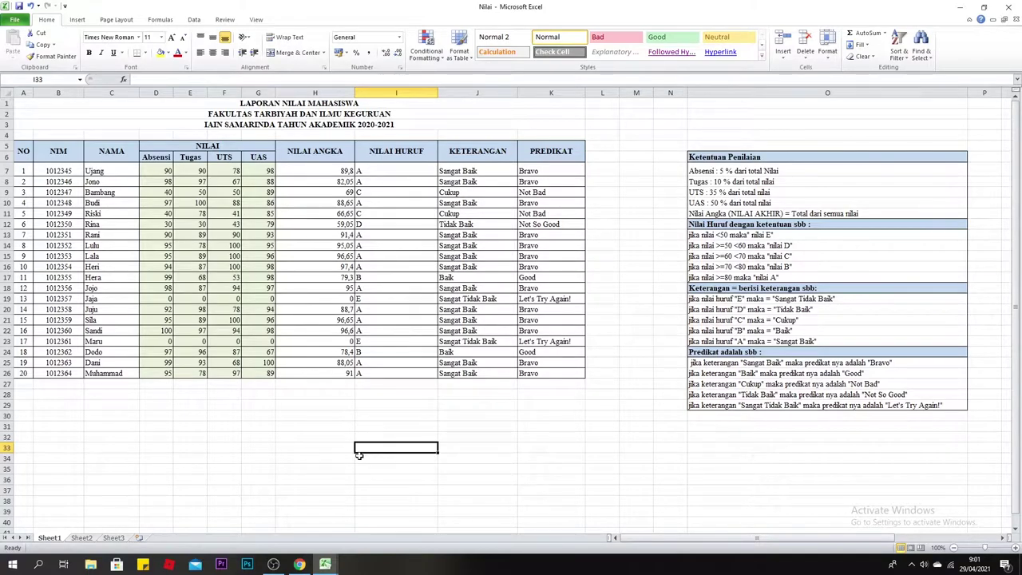
{"action": "key", "text": "ctrl+Tab"}
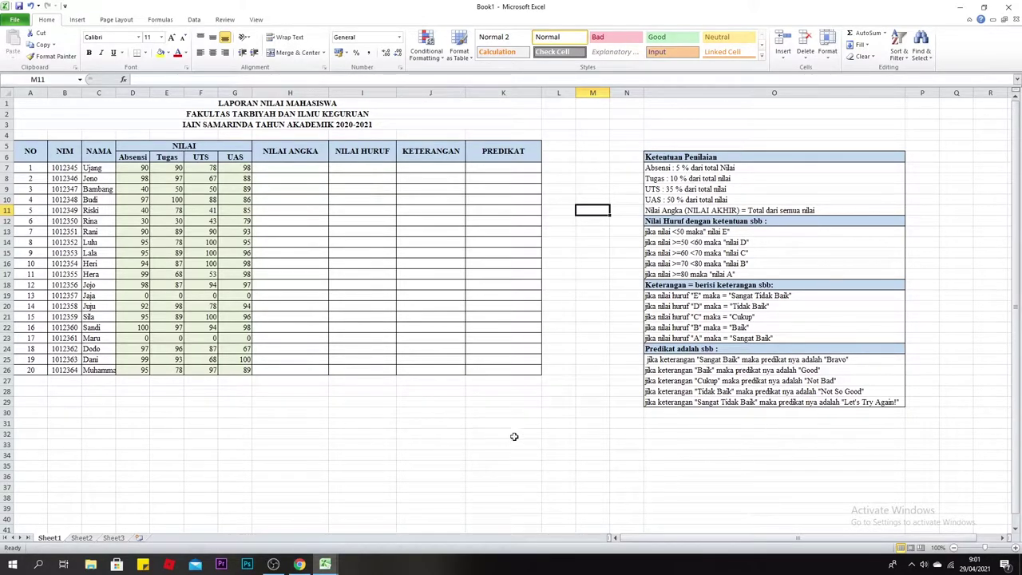
{"action": "left_click_drag", "start_coordinate": [627, 135], "coordinate": [951, 463]}
{"action": "left_click", "coordinate": [481, 190]}
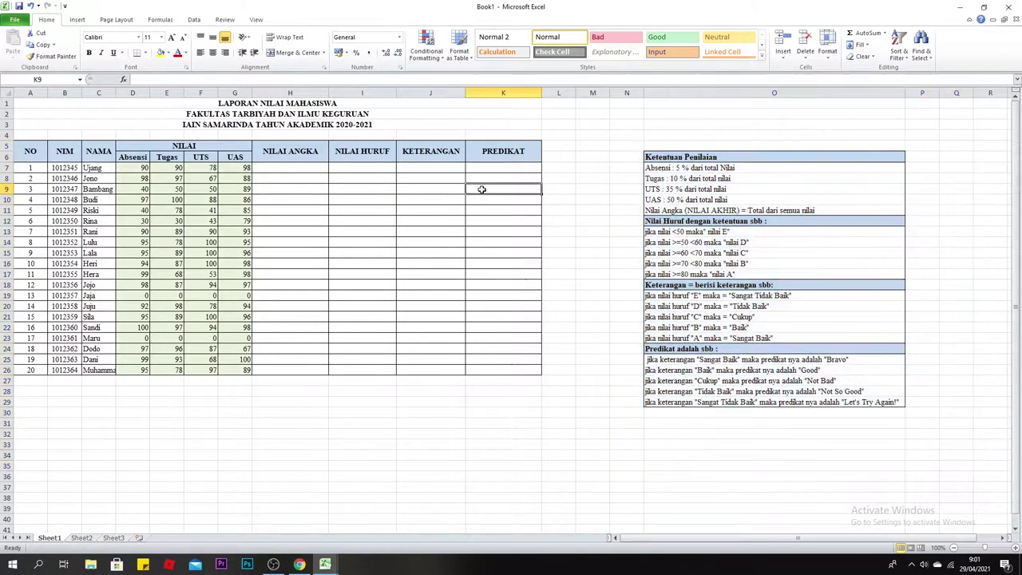
{"action": "left_click_drag", "start_coordinate": [264, 136], "coordinate": [577, 398]}
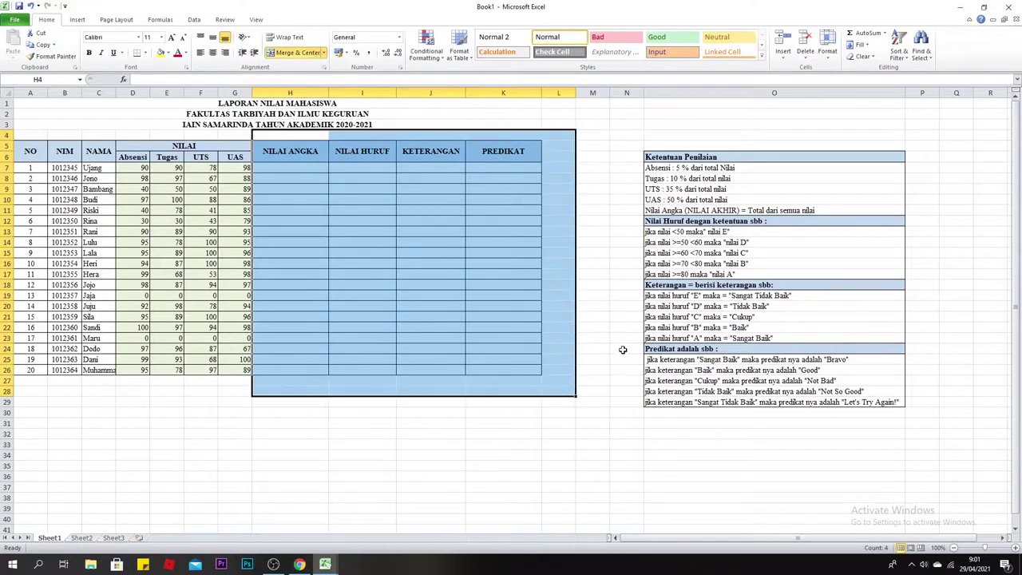
{"action": "left_click", "coordinate": [592, 316]}
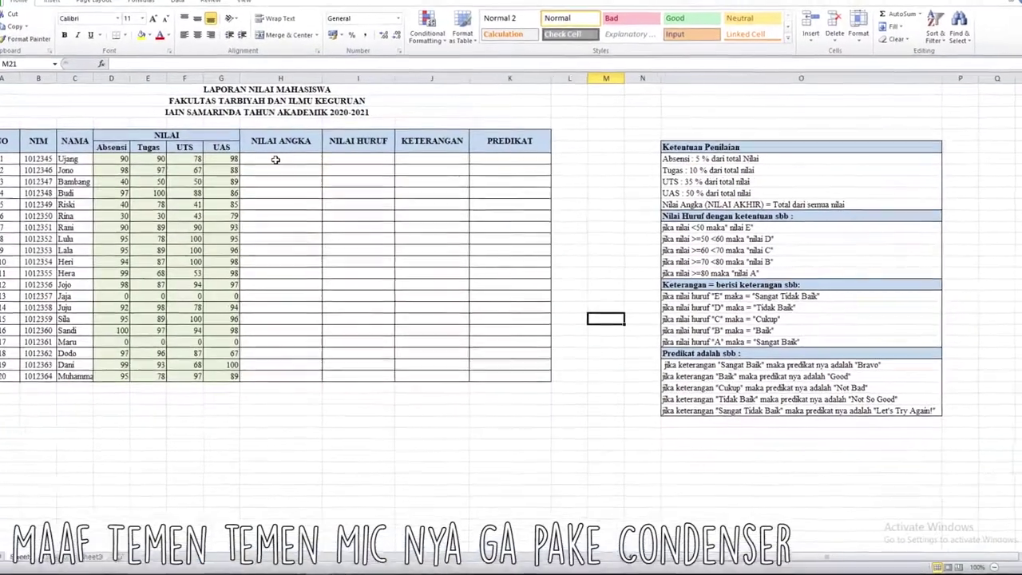
Enter the formula =5%*D7+10%*E7+35%*F7+50%*G7 in H7 to calculate the first student's NILAI ANGKA
{"action": "left_click", "coordinate": [285, 169]}
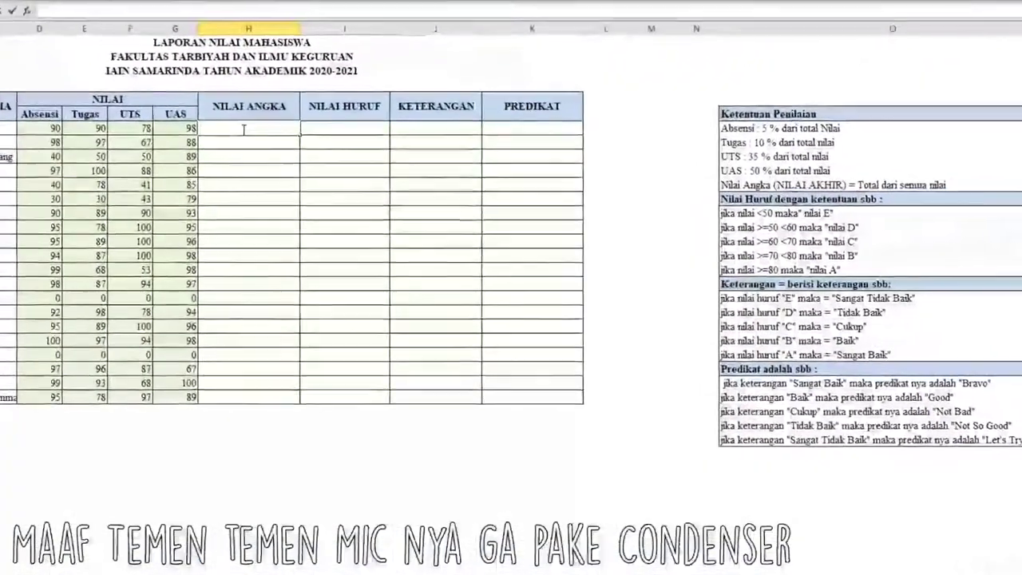
{"action": "type", "text": "="}
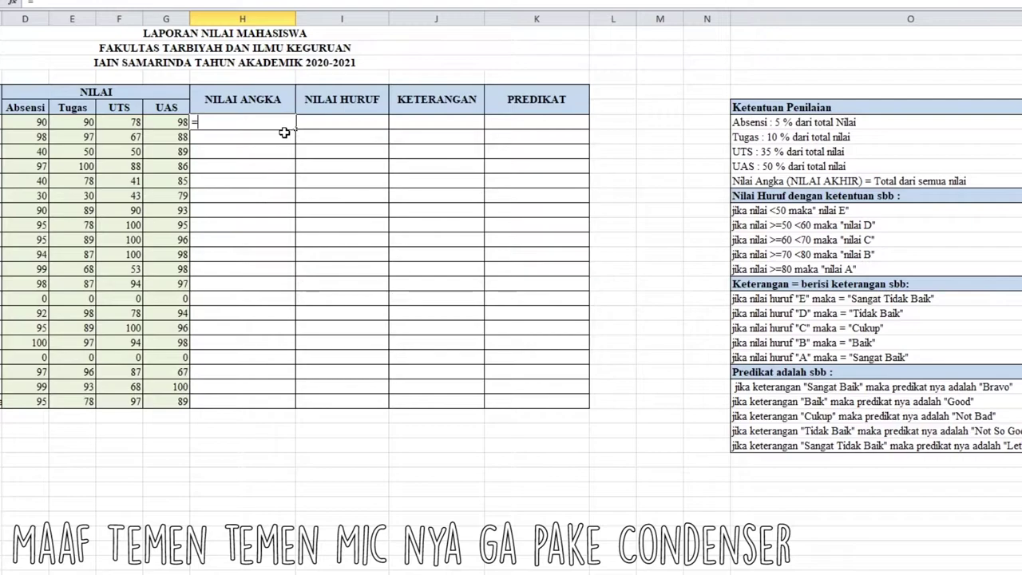
{"action": "type", "text": "5%*"}
{"action": "left_click", "coordinate": [40, 124]}
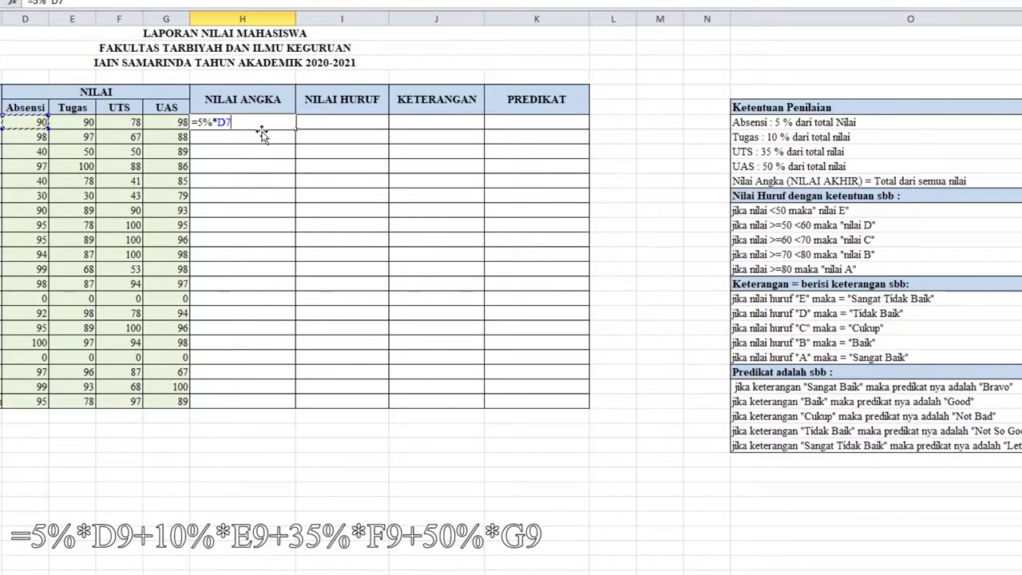
{"action": "type", "text": ";"}
{"action": "type", "text": "10"}
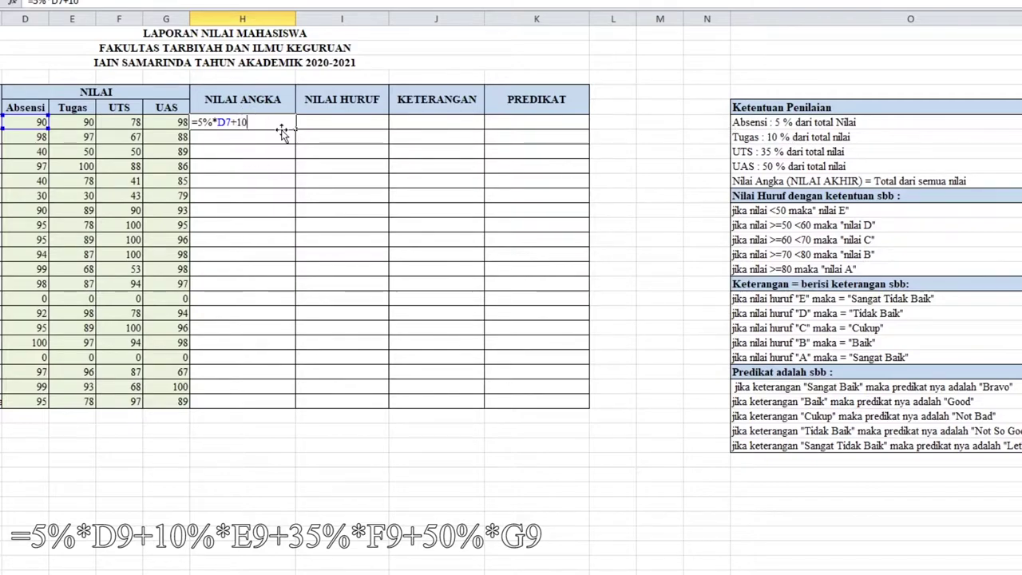
{"action": "type", "text": "%*"}
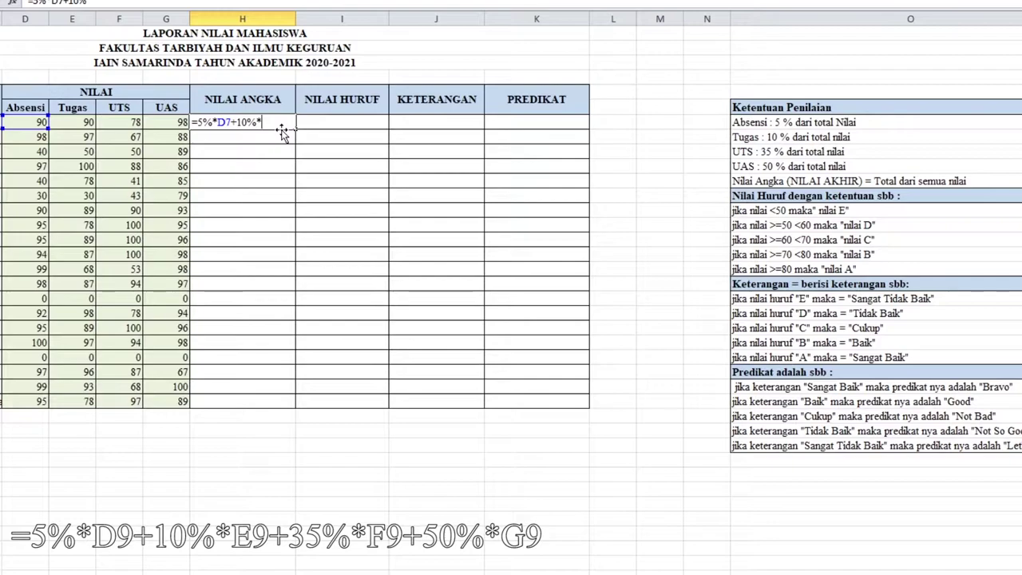
{"action": "left_click", "coordinate": [84, 123]}
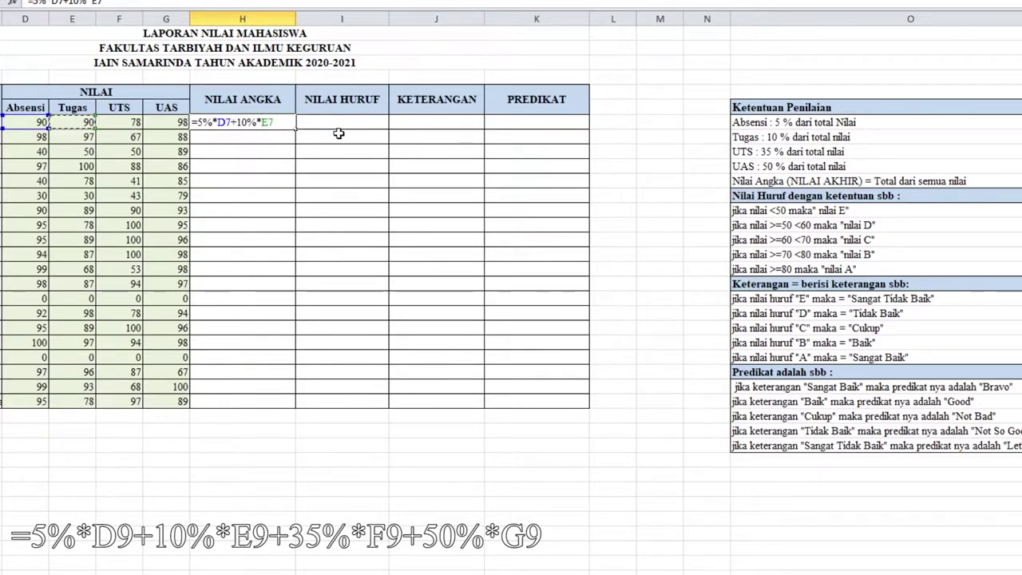
{"action": "type", "text": "+35%*"}
{"action": "left_click", "coordinate": [112, 121]}
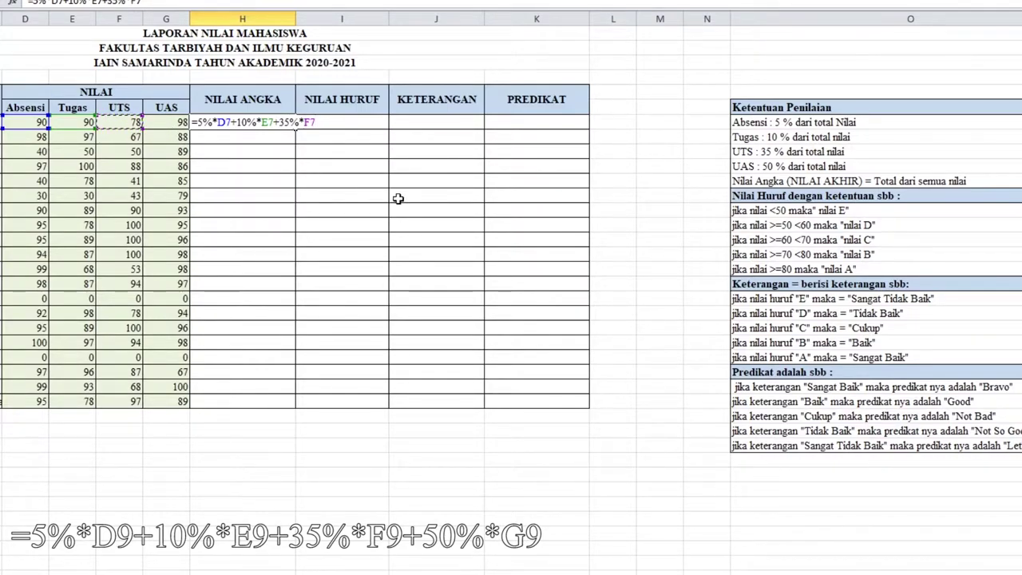
{"action": "type", "text": "+50%*"}
{"action": "left_click", "coordinate": [172, 123]}
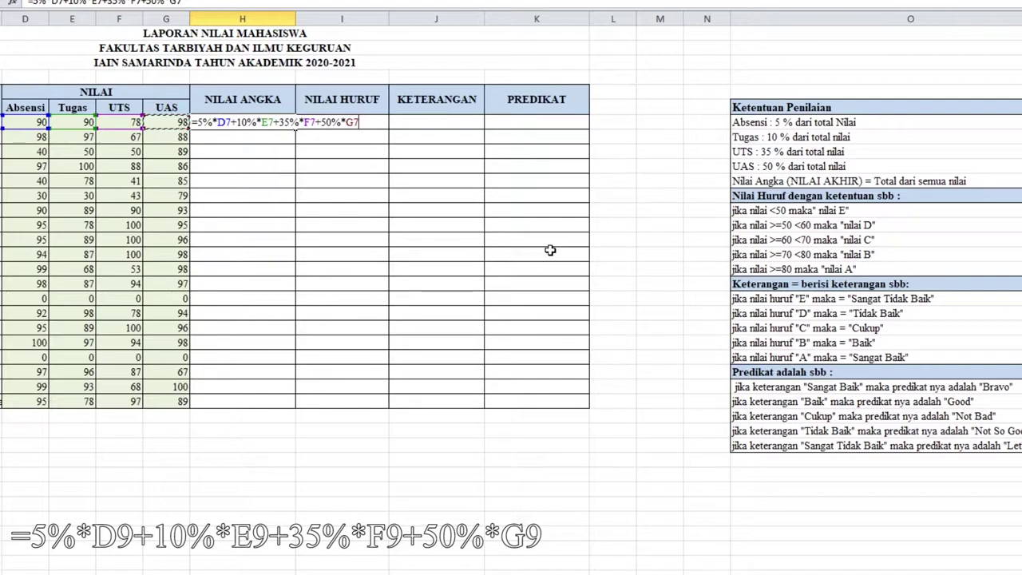
{"action": "key", "text": "Return"}
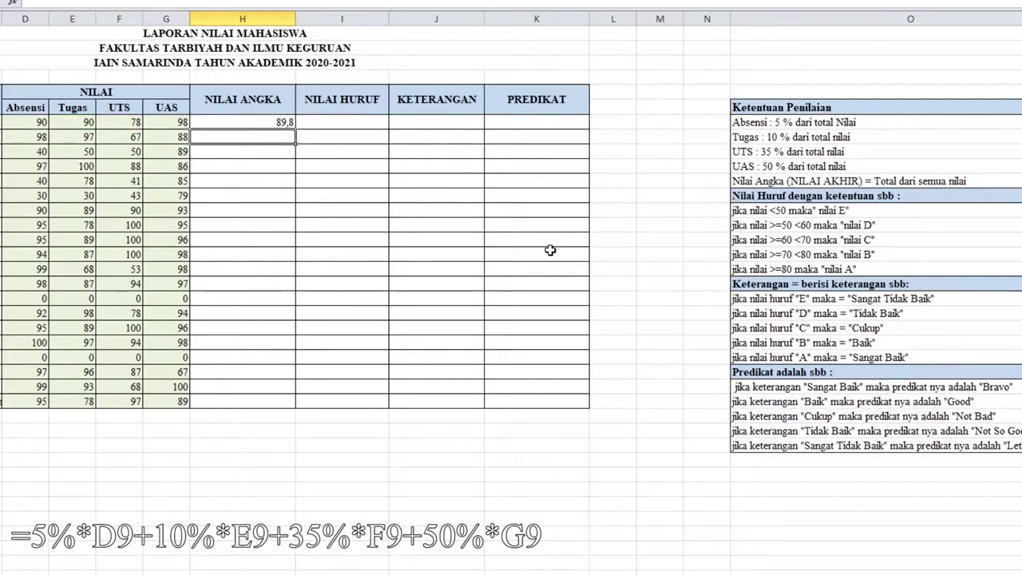
Fill the NILAI ANGKA formula from H7 down to H26 for all students
{"action": "left_click", "coordinate": [276, 122]}
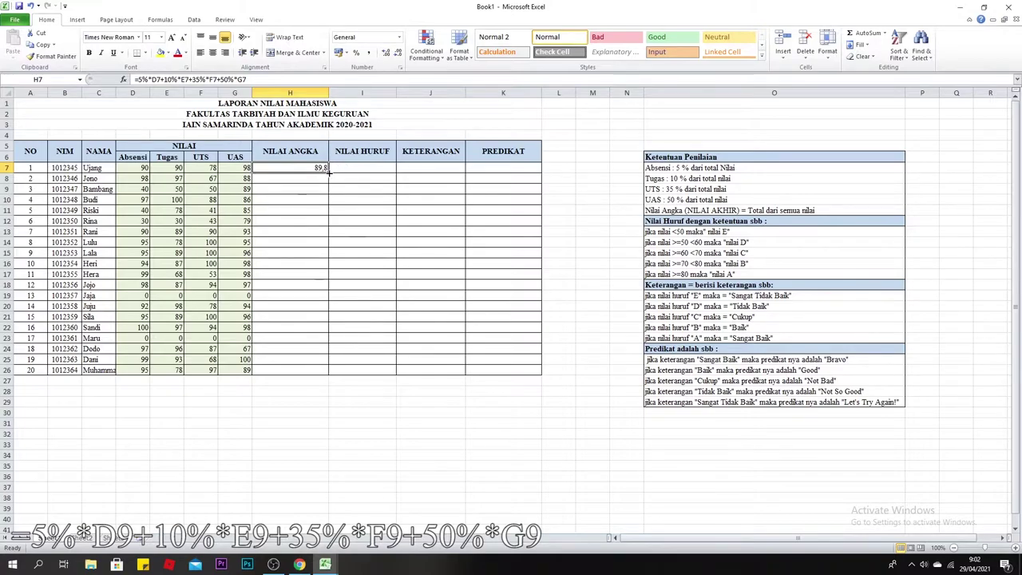
{"action": "left_click_drag", "start_coordinate": [328, 170], "coordinate": [332, 374]}
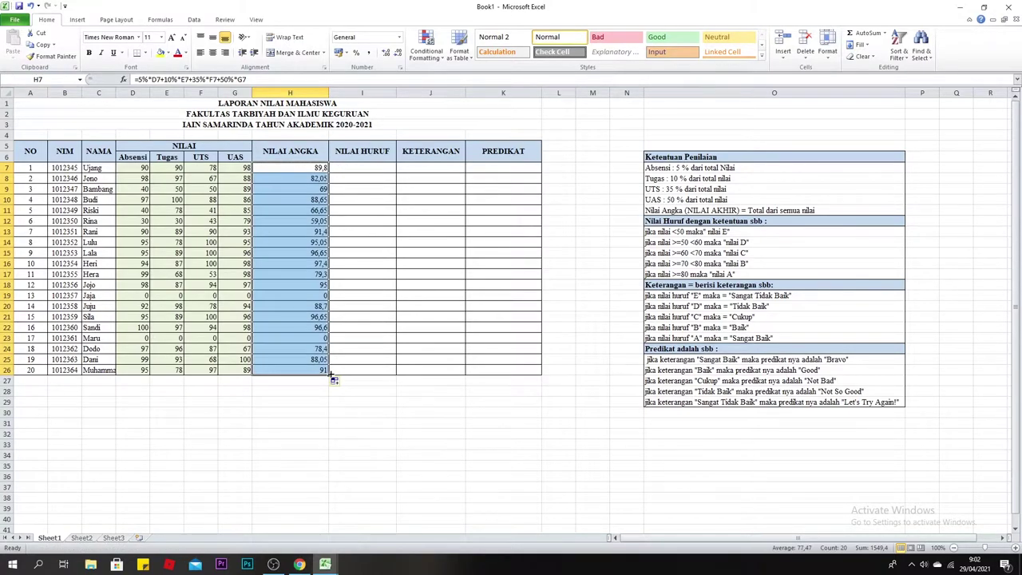
Begin an IF formula in NILAI HURUF cell I7 that returns "A" when H7>=80
{"action": "left_click", "coordinate": [355, 168]}
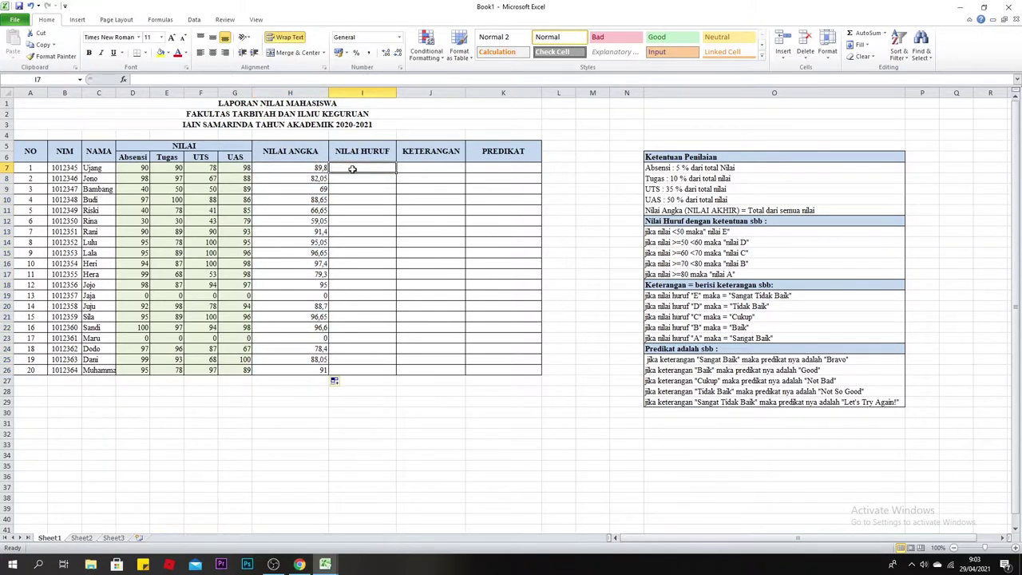
{"action": "type", "text": "="}
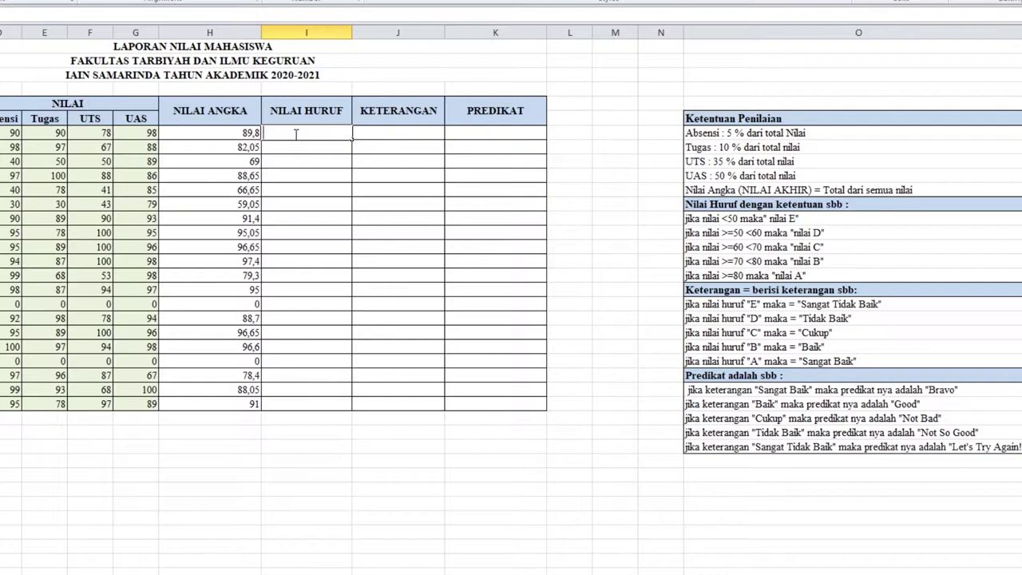
{"action": "type", "text": "if"}
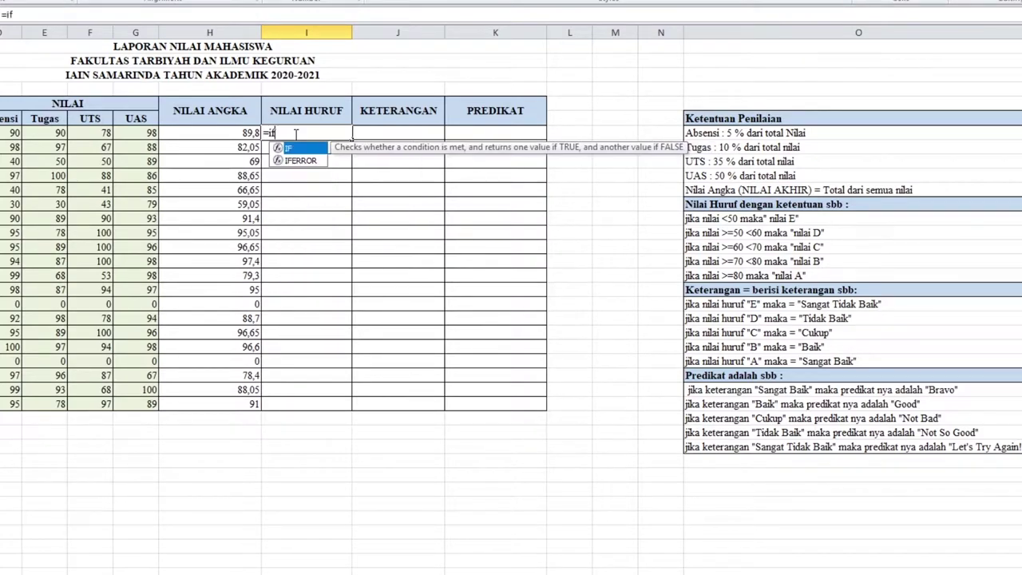
{"action": "type", "text": "("}
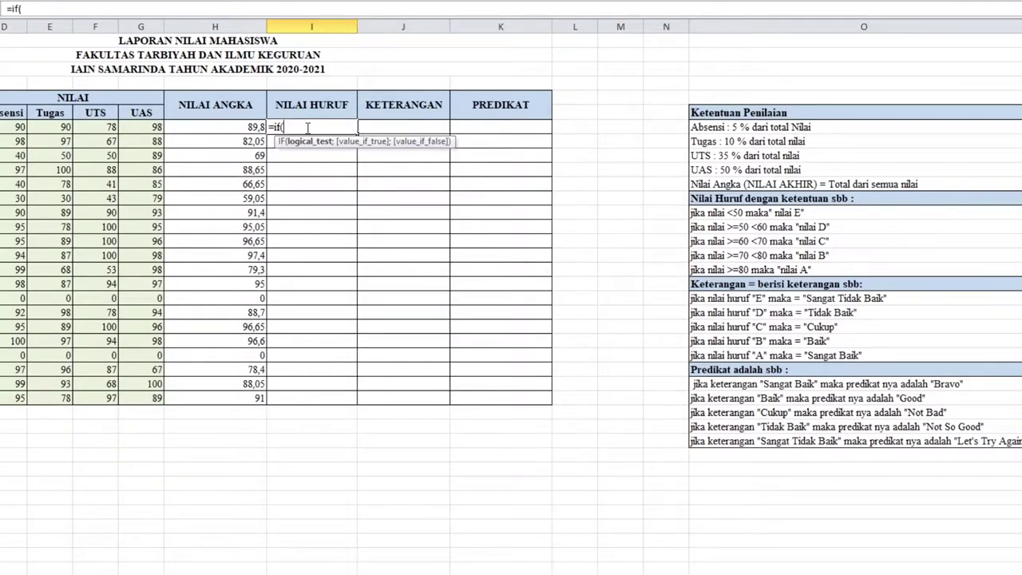
{"action": "left_click", "coordinate": [240, 127]}
{"action": "type", "text": ":H7"}
{"action": "key", "text": "BackSpace"}
{"action": "key", "text": "BackSpace"}
{"action": "type", "text": "=80"}
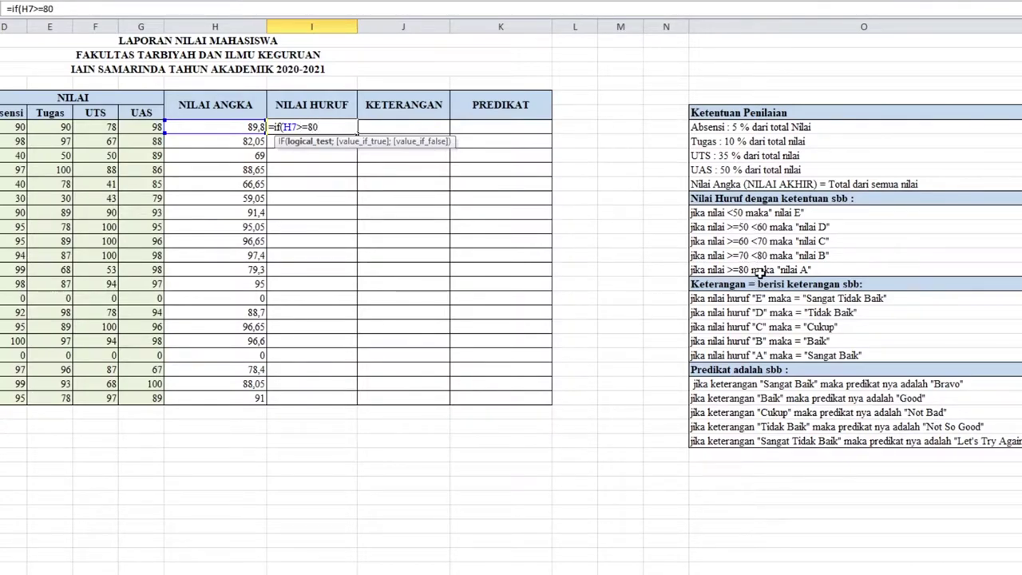
{"action": "type", "text": ";"}
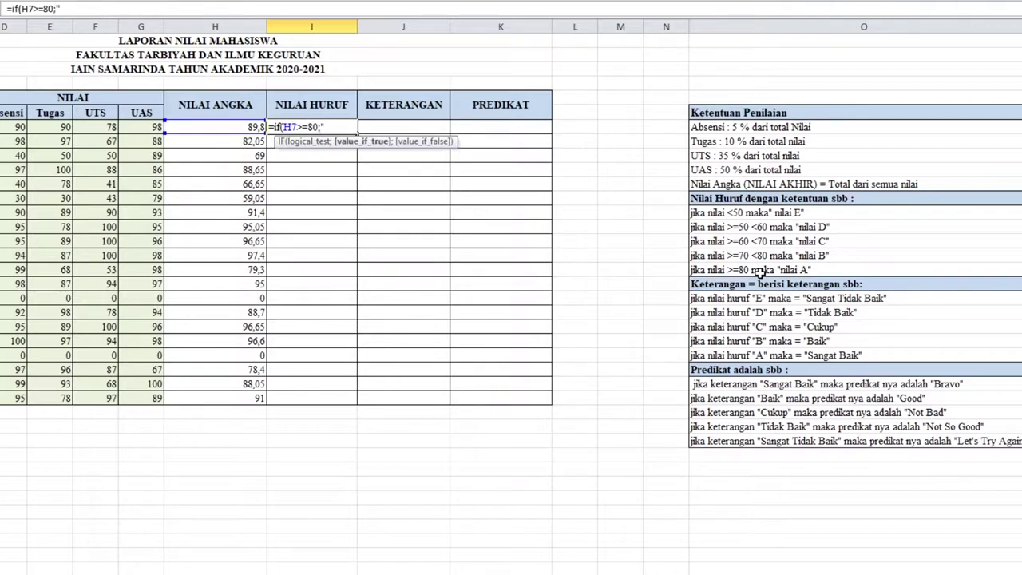
{"action": "type", "text": "\"A"}
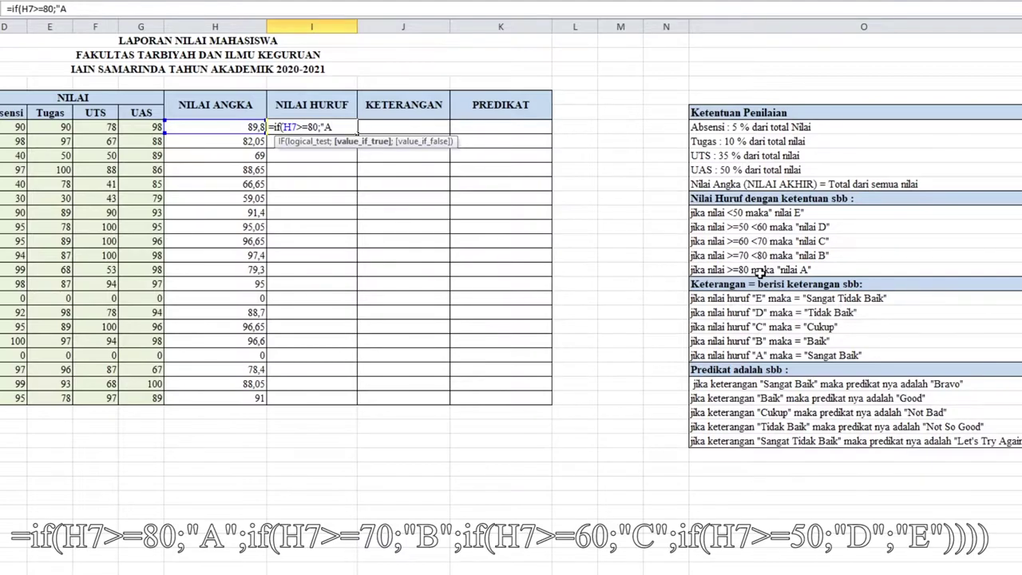
{"action": "type", "text": "\";"}
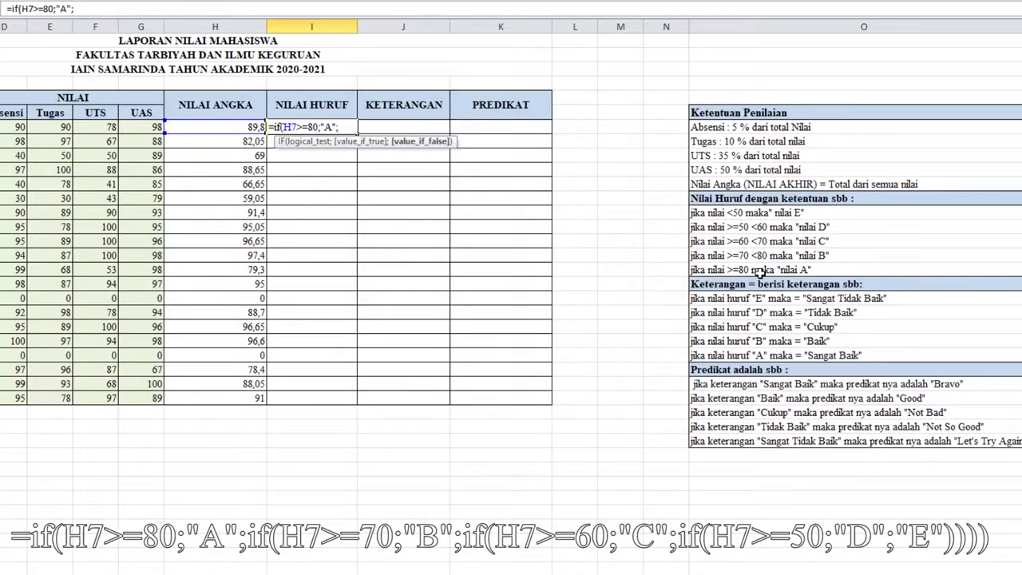
Nest a second IF in the I7 formula that returns "B" when H7>=70
{"action": "type", "text": "if"}
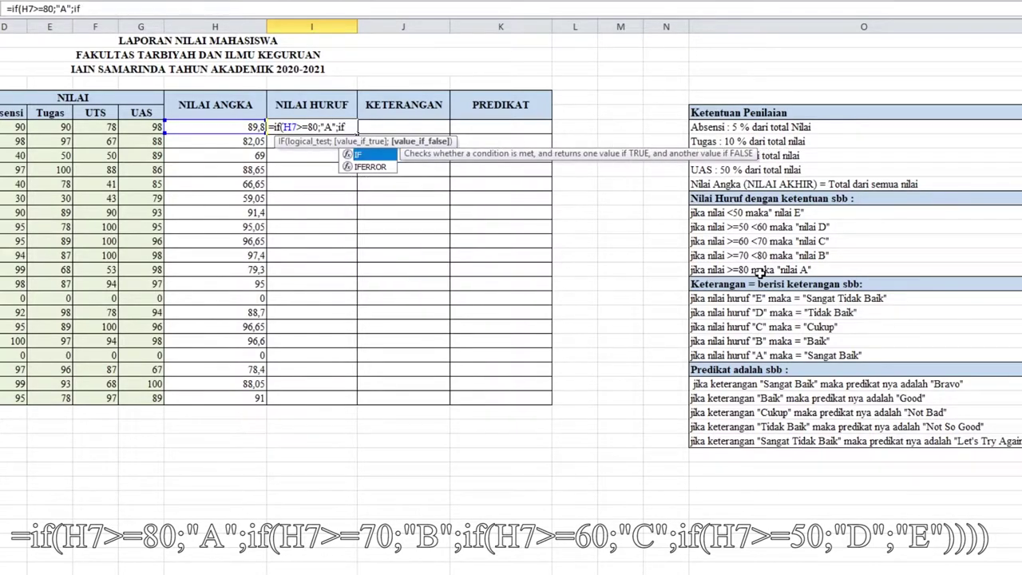
{"action": "type", "text": "("}
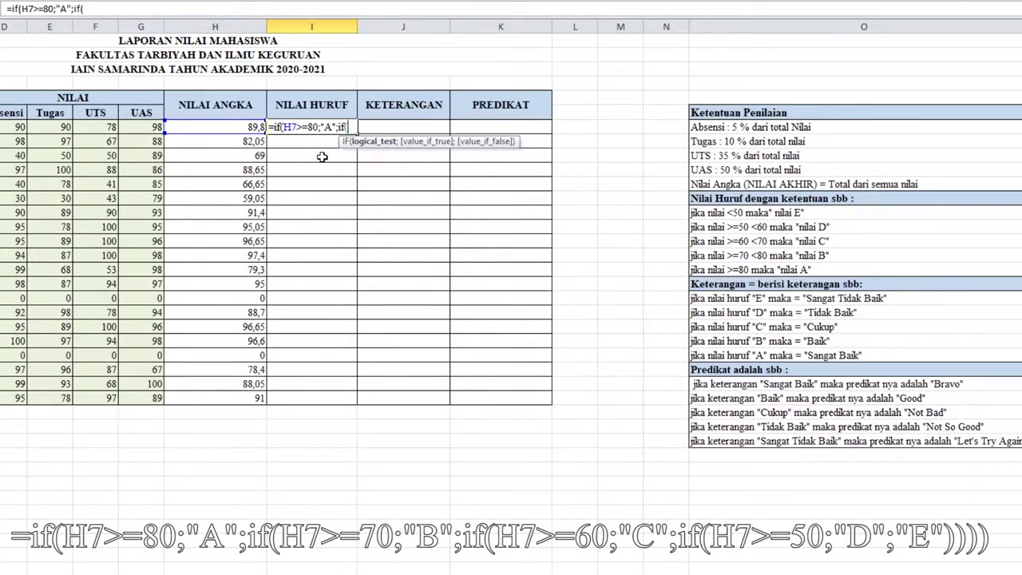
{"action": "left_click", "coordinate": [250, 127]}
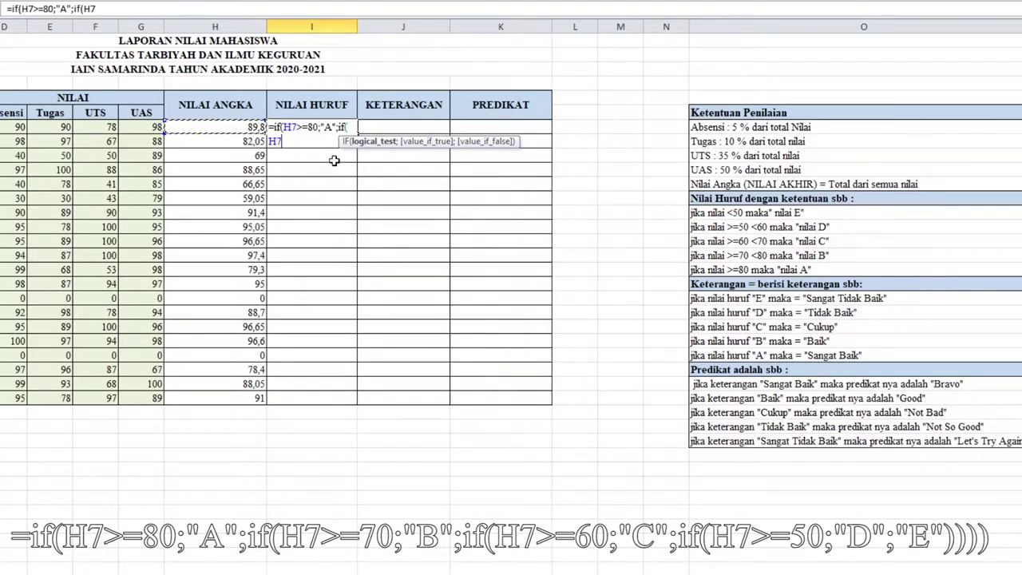
{"action": "type", "text": ">="}
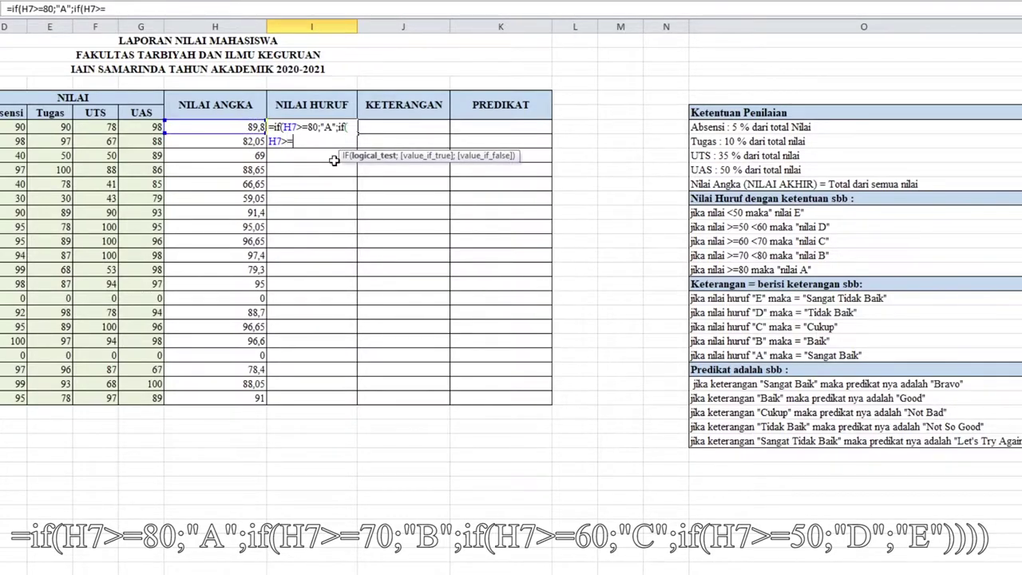
{"action": "type", "text": "70;\"B"}
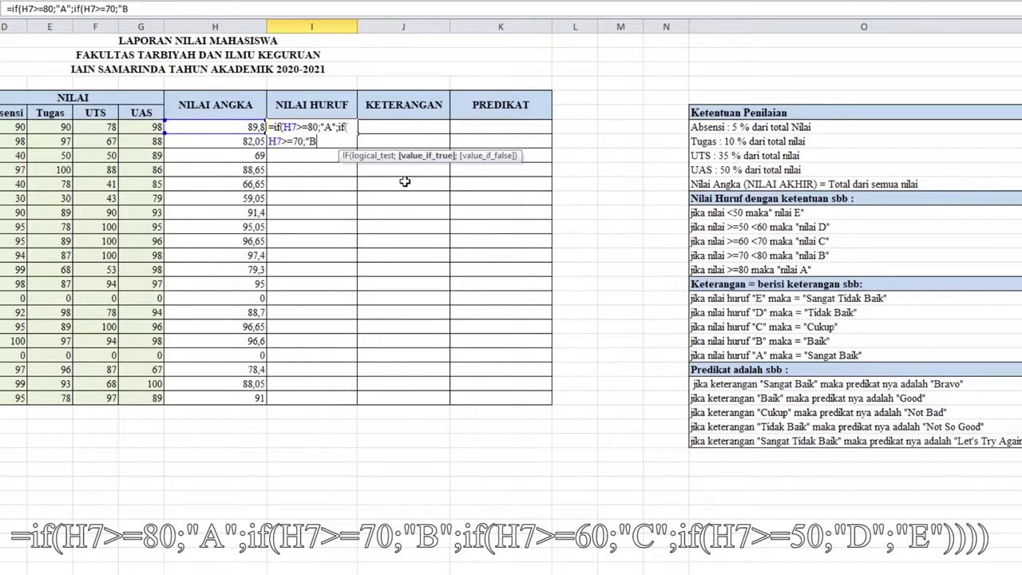
{"action": "type", "text": "\";"}
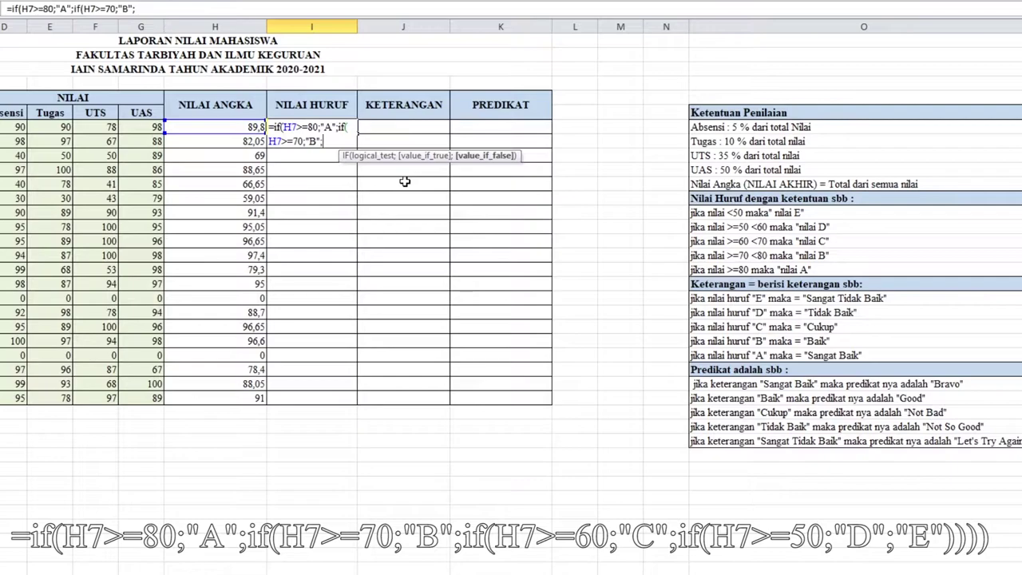
Nest a third IF in the I7 formula that returns "C" when H7>=60
{"action": "type", "text": "if"}
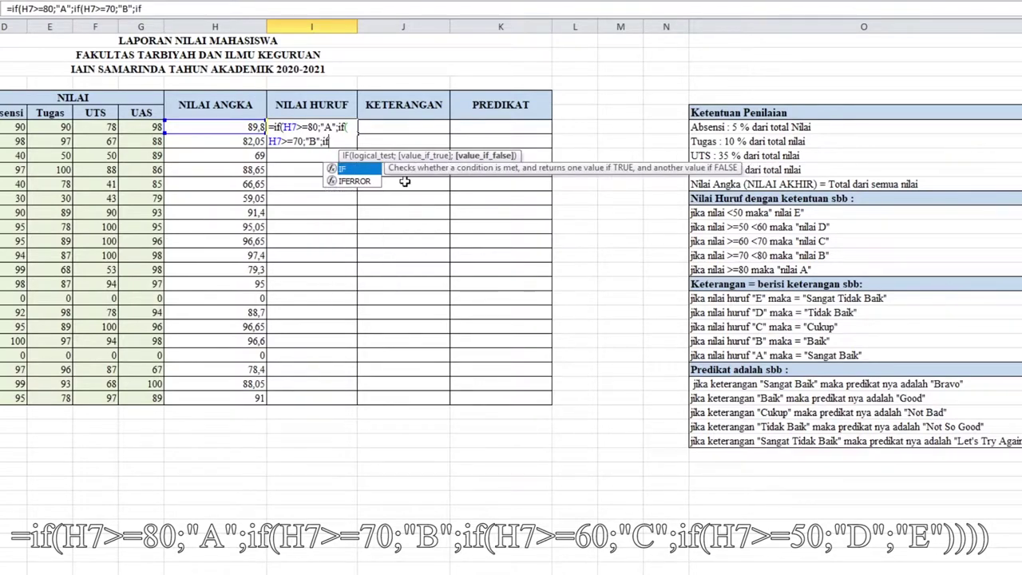
{"action": "type", "text": "("}
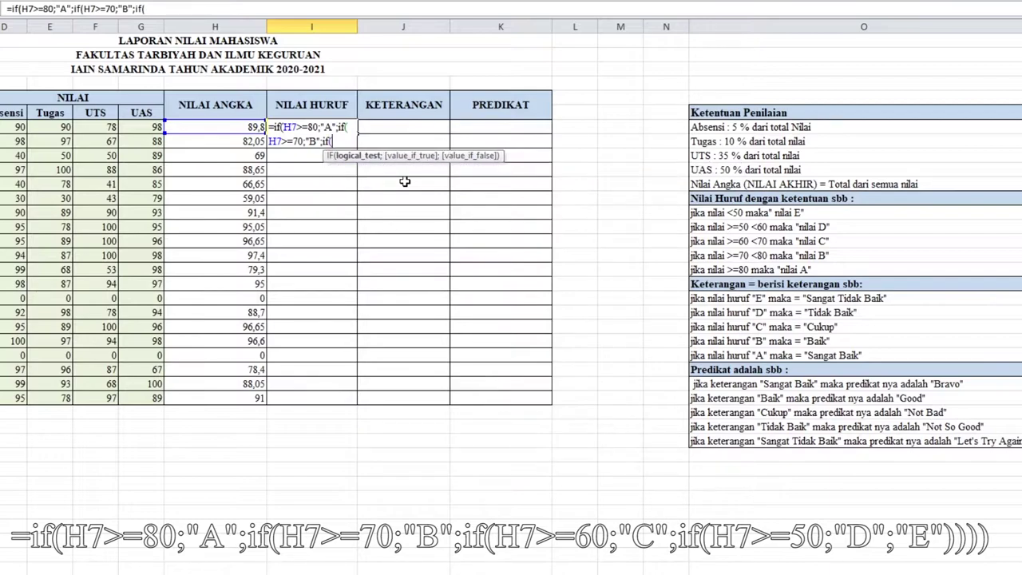
{"action": "left_click", "coordinate": [216, 126]}
{"action": "type", "text": ">=60"}
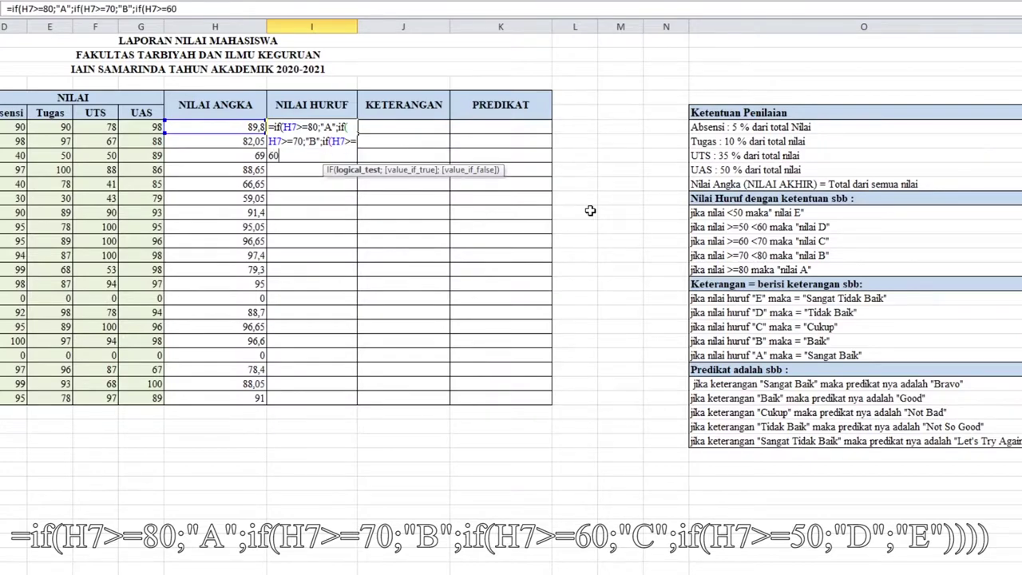
{"action": "type", "text": ":"}
{"action": "type", "text": ";"}
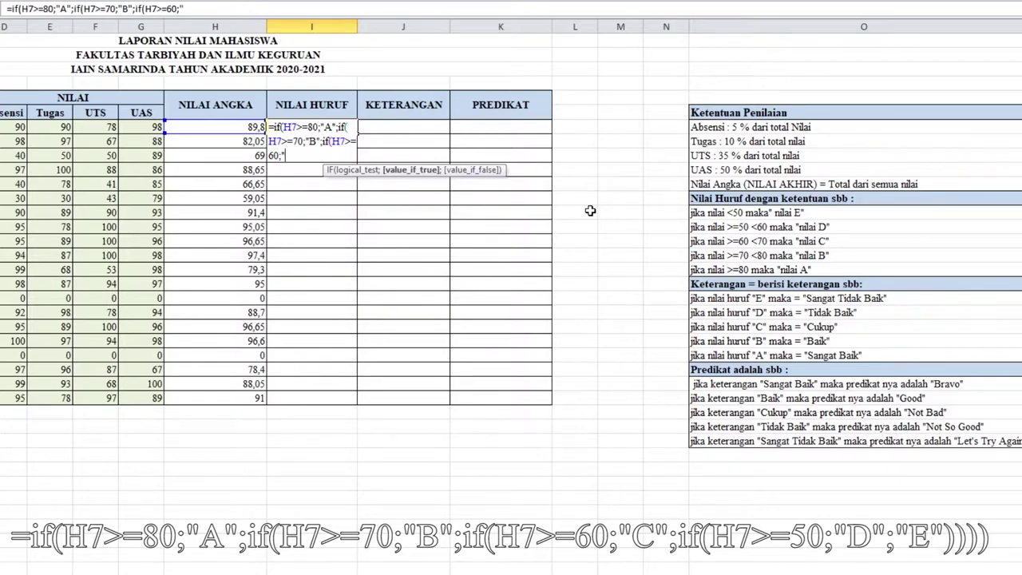
{"action": "type", "text": "\"C\";"}
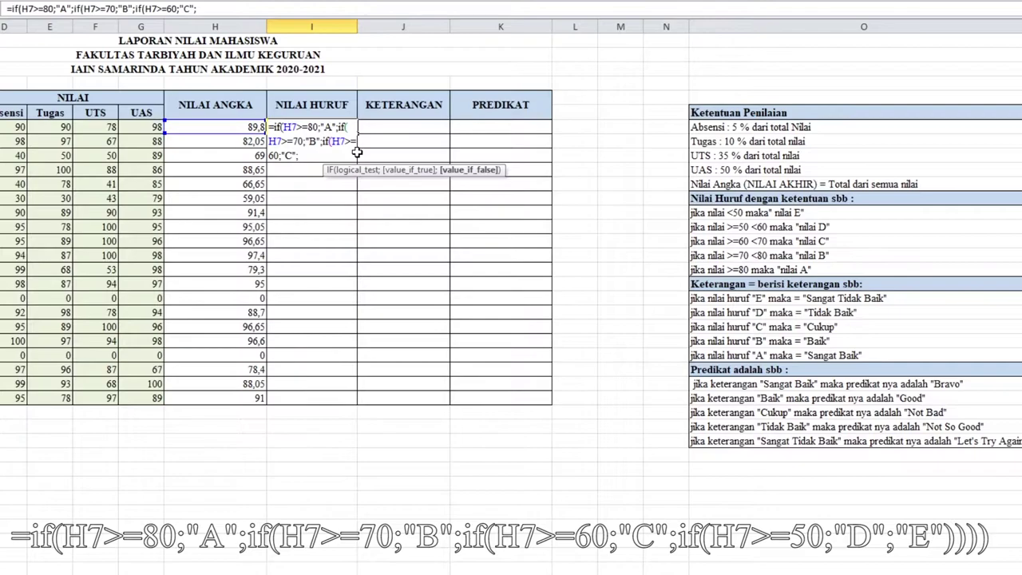
Nest a fourth IF in the I7 formula that returns "D" when H7>=50
{"action": "type", "text": "if"}
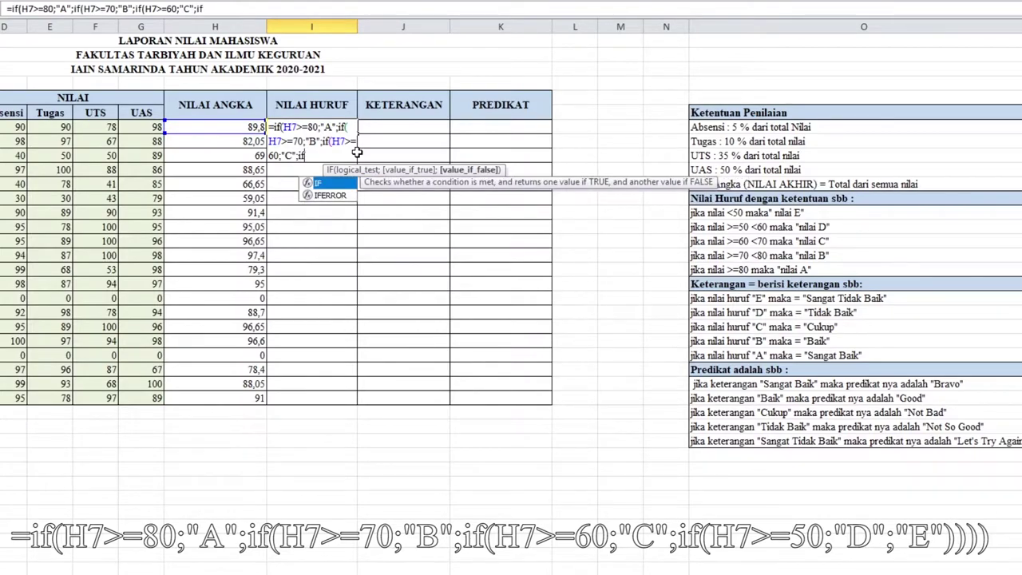
{"action": "type", "text": "("}
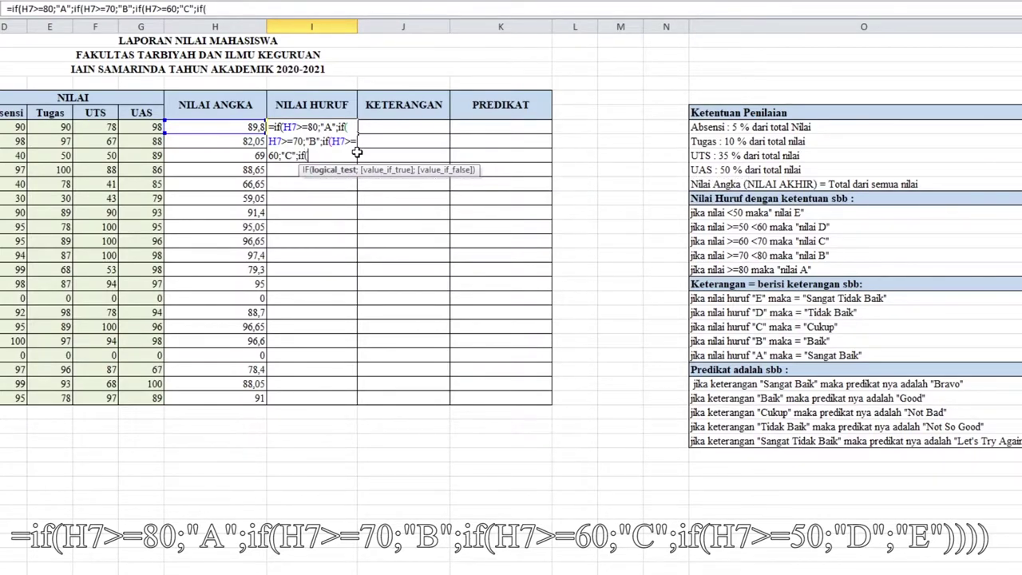
{"action": "left_click", "coordinate": [236, 130]}
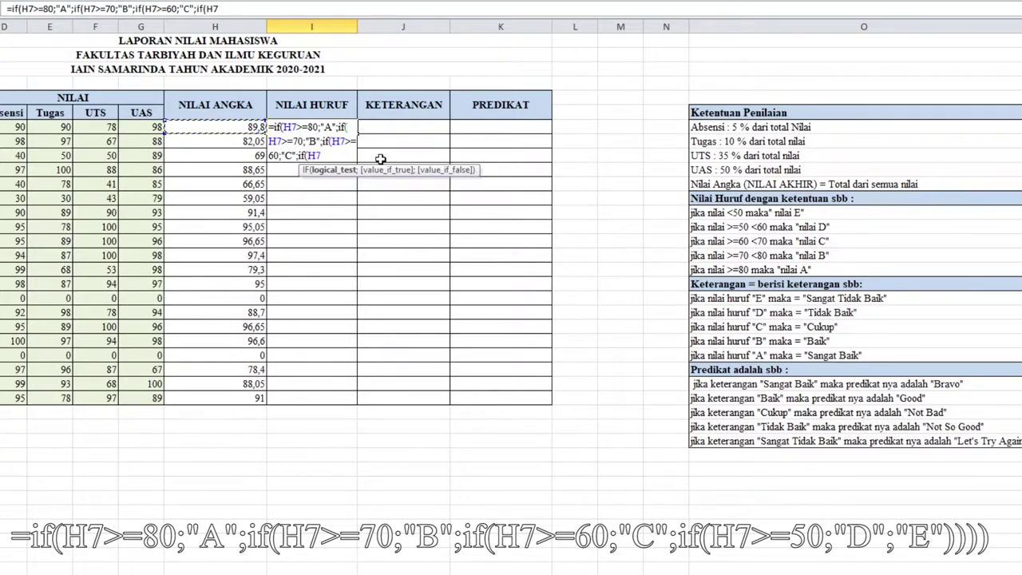
{"action": "type", "text": ">=50;\""}
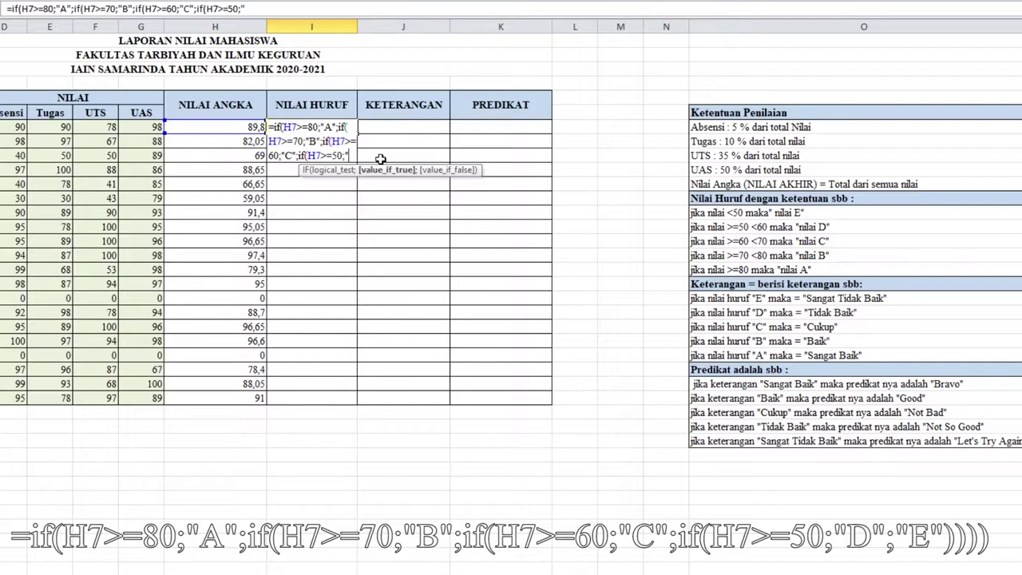
{"action": "type", "text": "D\""}
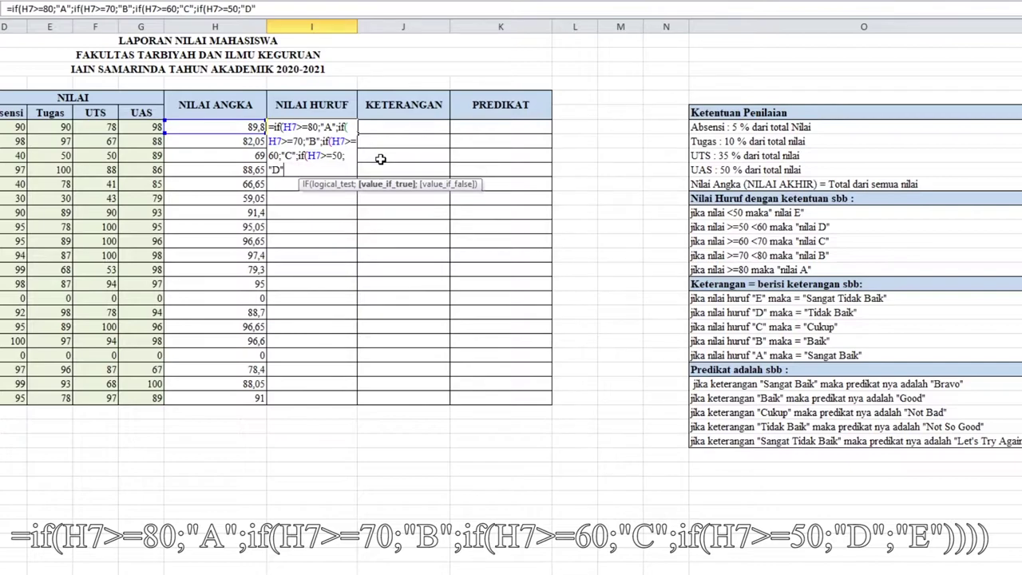
{"action": "type", "text": ";"}
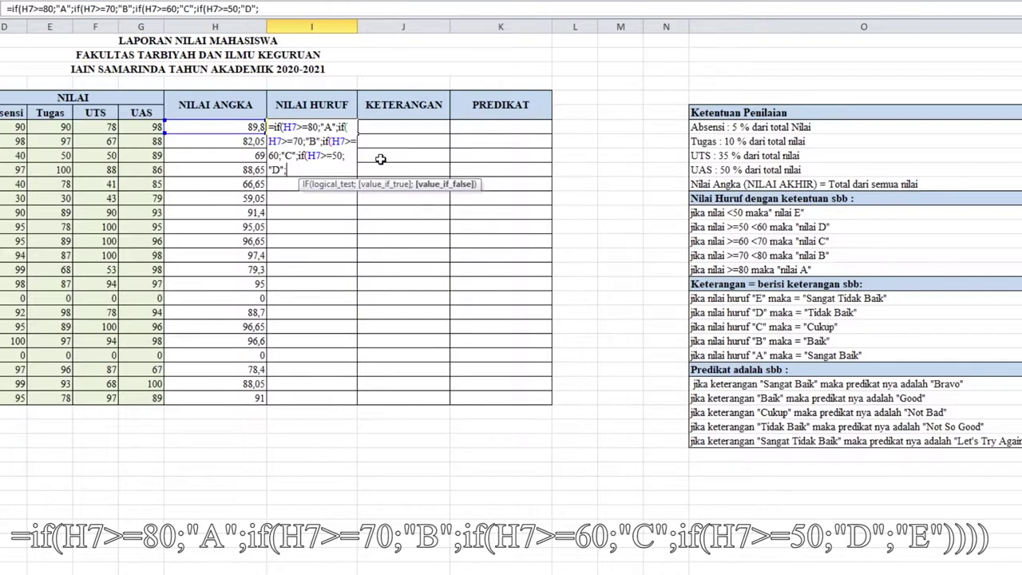
Complete the I7 formula with "E" as the fallback grade, close all four IFs and enter it
{"action": "type", "text": "\"e"}
{"action": "key", "text": "BackSpace"}
{"action": "type", "text": "E\""}
{"action": "type", "text": "))))"}
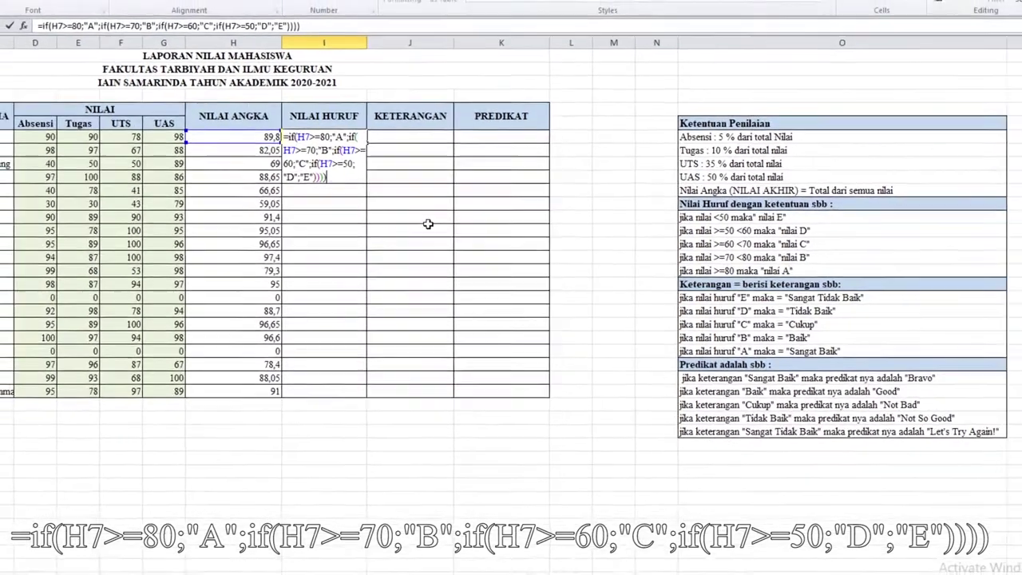
{"action": "key", "text": "Return"}
Fill the NILAI HURUF formula from I7 down to I26 and check the D and E grades against the listed criteria
{"action": "left_click", "coordinate": [304, 133]}
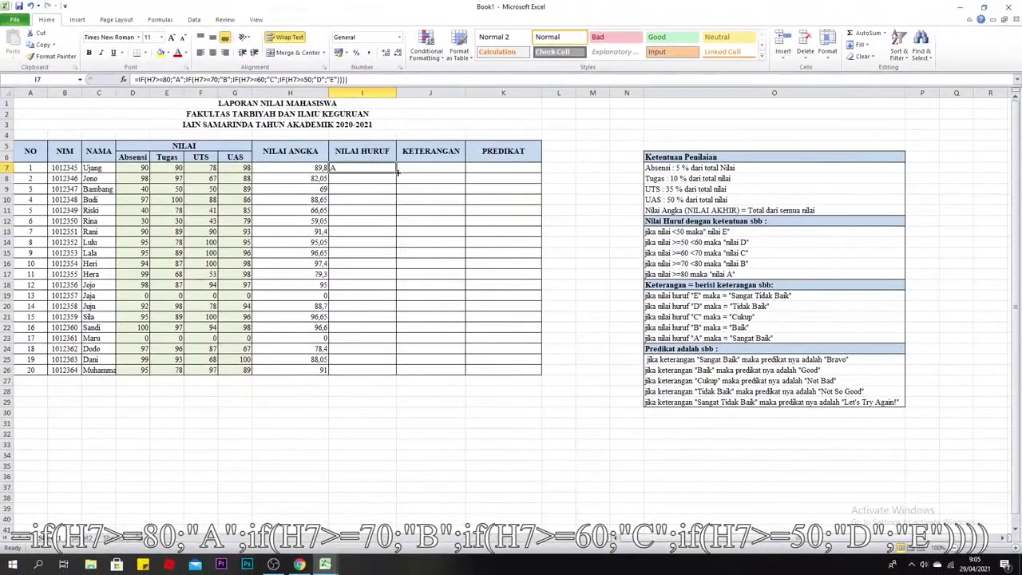
{"action": "left_click_drag", "start_coordinate": [397, 170], "coordinate": [392, 374]}
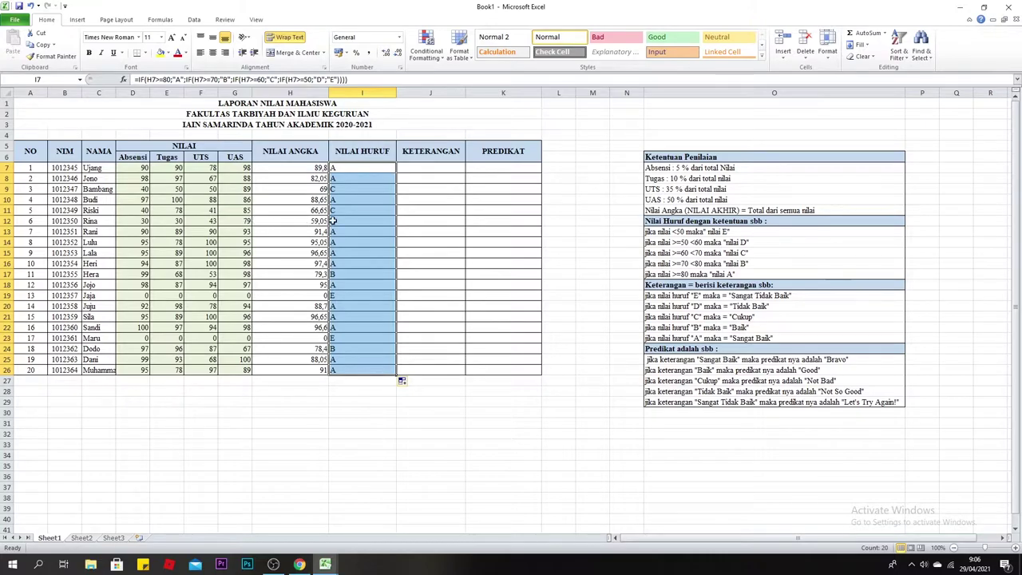
{"action": "left_click", "coordinate": [707, 243]}
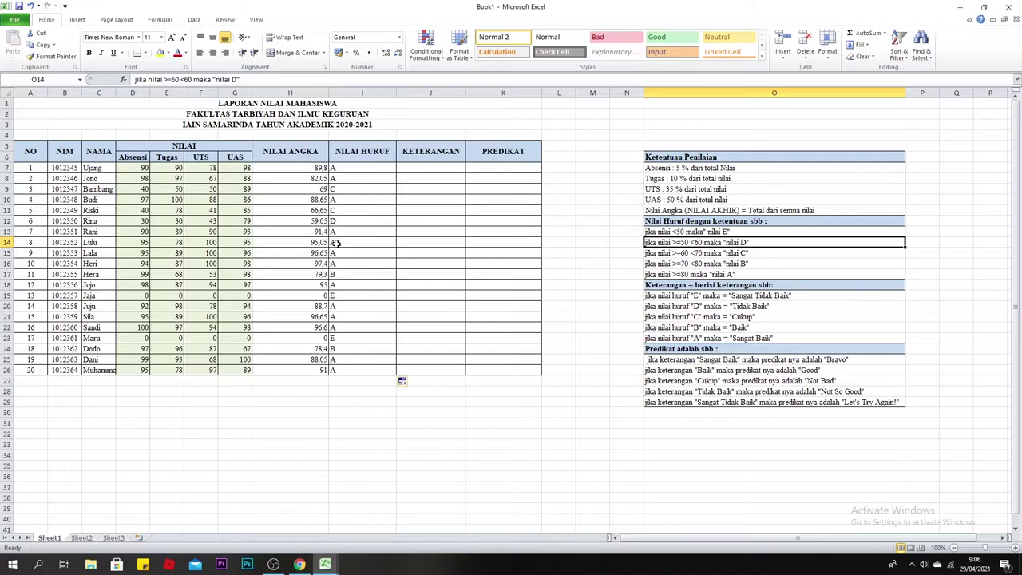
{"action": "left_click", "coordinate": [336, 295]}
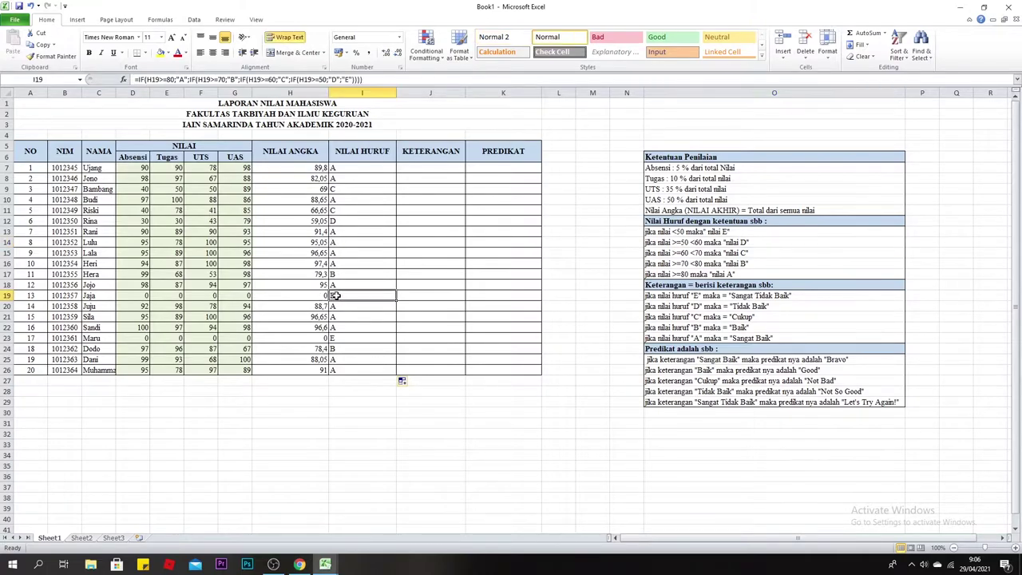
{"action": "left_click", "coordinate": [727, 233]}
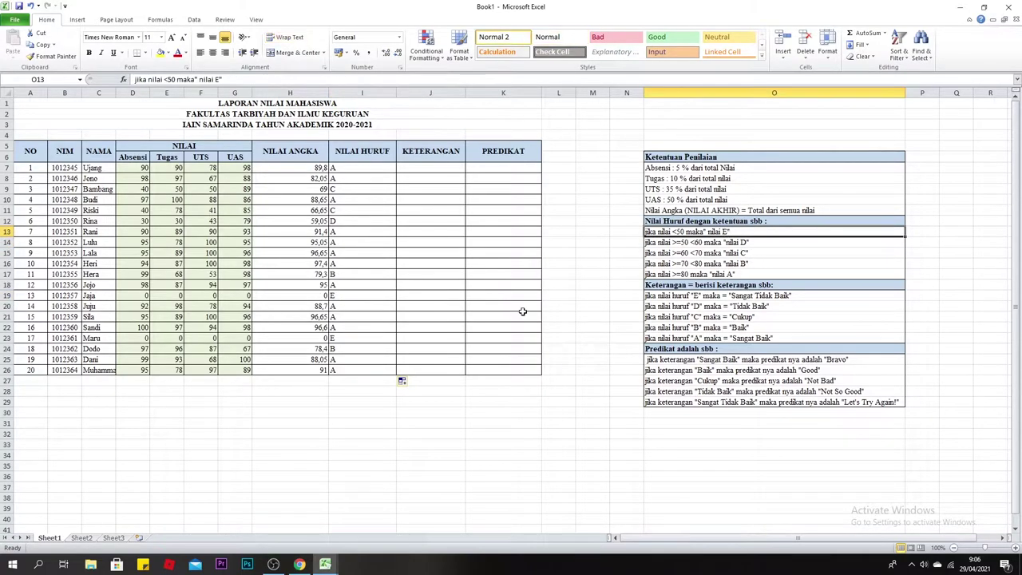
Begin an IF formula in KETERANGAN cell J7 that returns "Sangat Baik" when I7="A"
{"action": "left_click", "coordinate": [431, 168]}
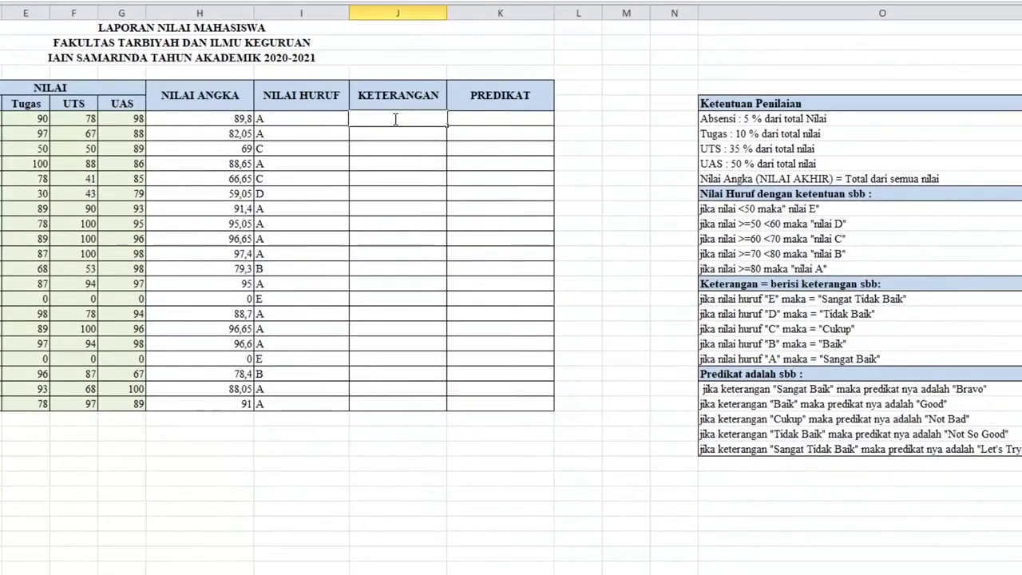
{"action": "type", "text": "=if"}
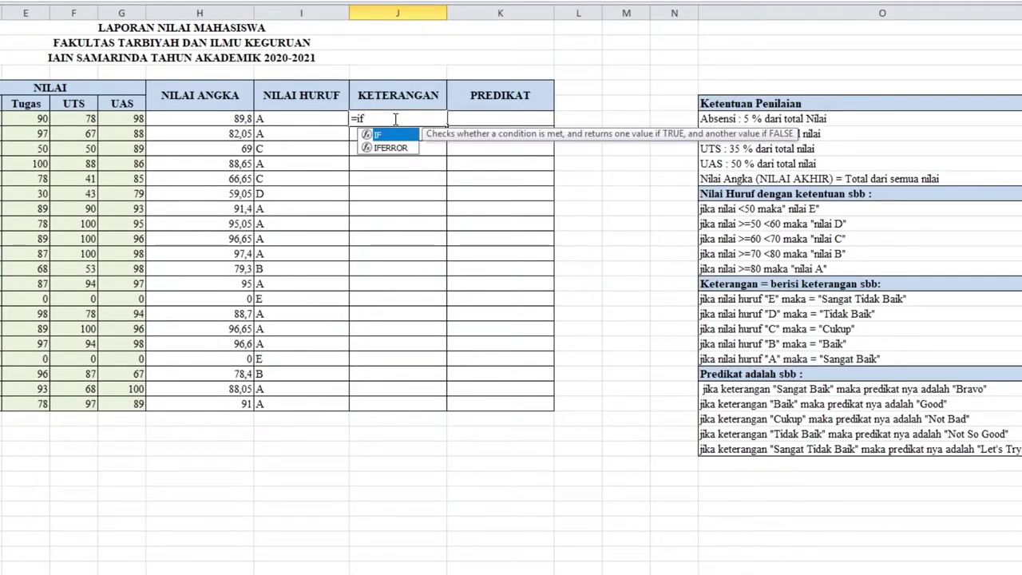
{"action": "type", "text": "("}
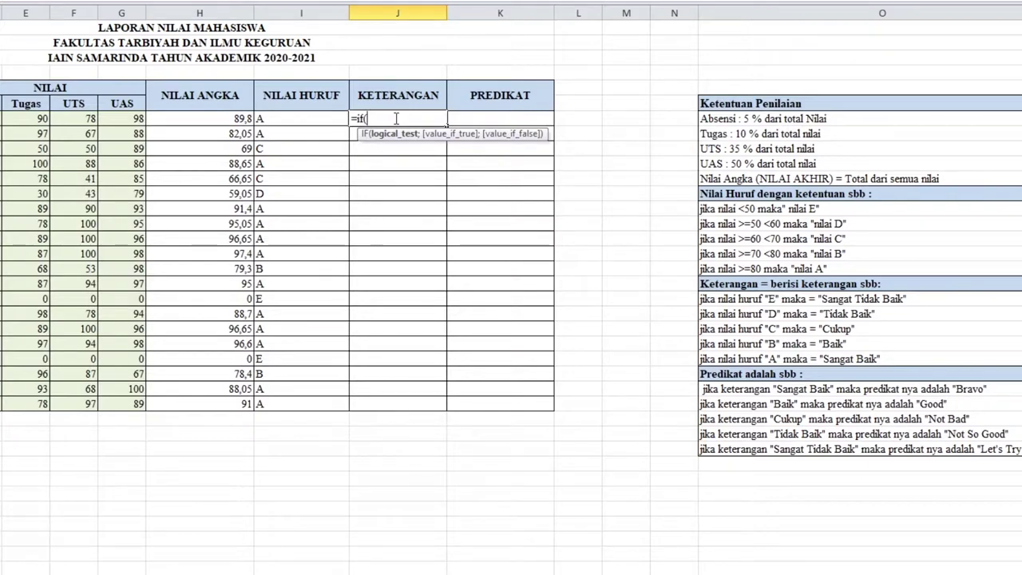
{"action": "left_click", "coordinate": [288, 119]}
{"action": "type", "text": "=A"}
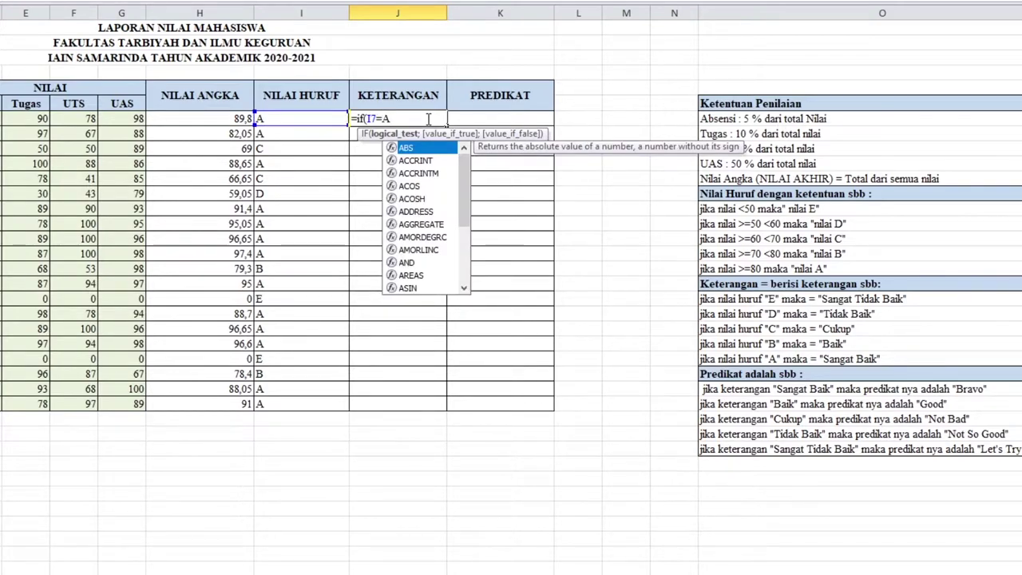
{"action": "key", "text": "BackSpace"}
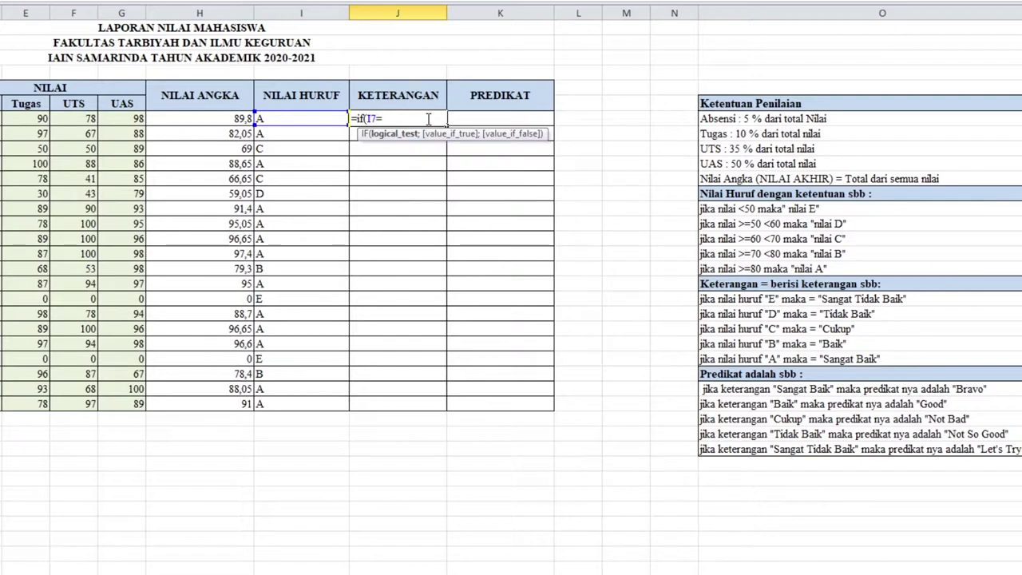
{"action": "type", "text": "\"a"}
{"action": "key", "text": "BackSpace"}
{"action": "type", "text": "A"}
{"action": "type", "text": "\";"}
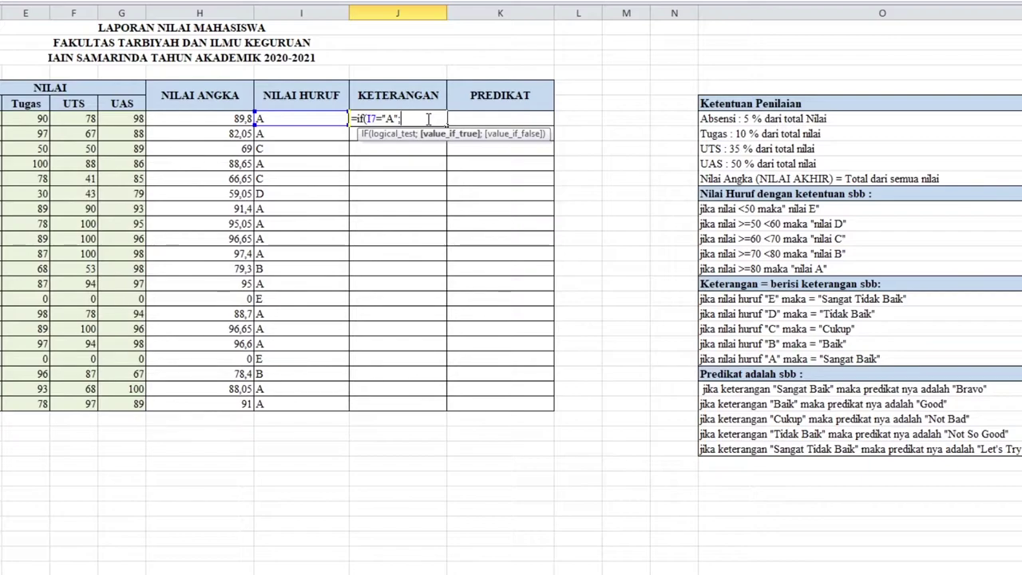
{"action": "type", "text": "\""}
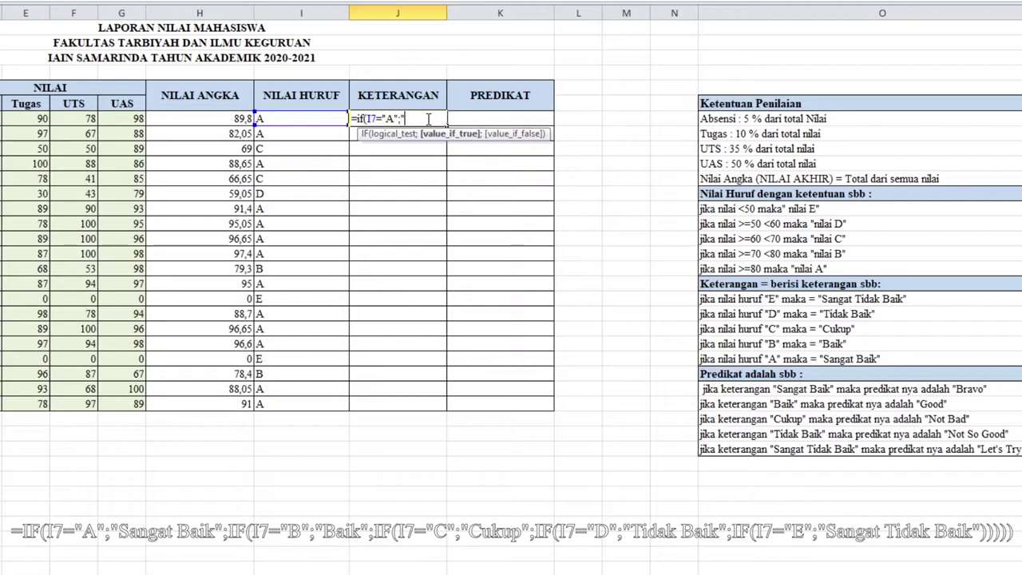
{"action": "type", "text": "Sangat Baik"}
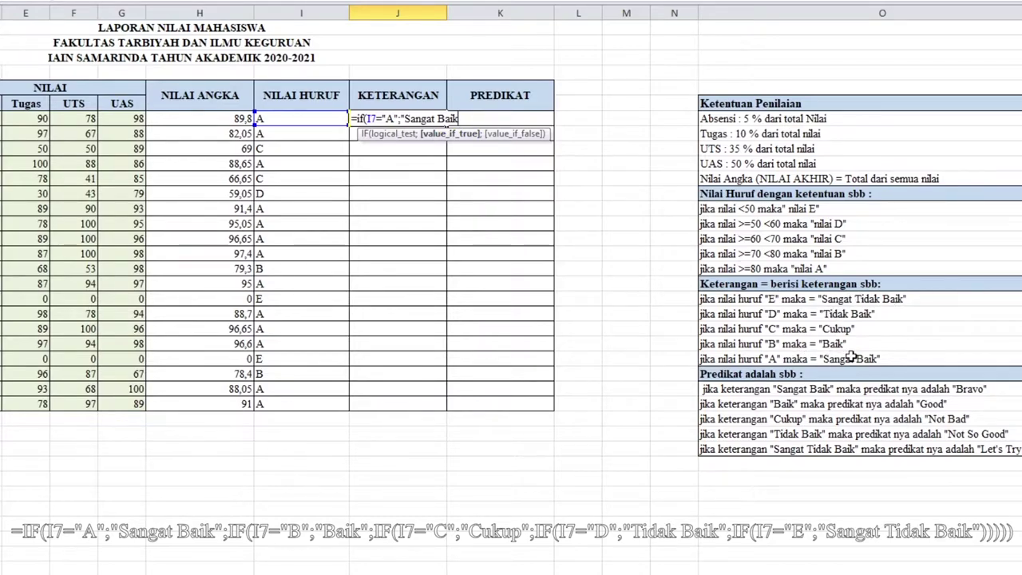
Nest a second IF in the J7 formula that returns "Baik" when I7="B"
{"action": "type", "text": "\";if("}
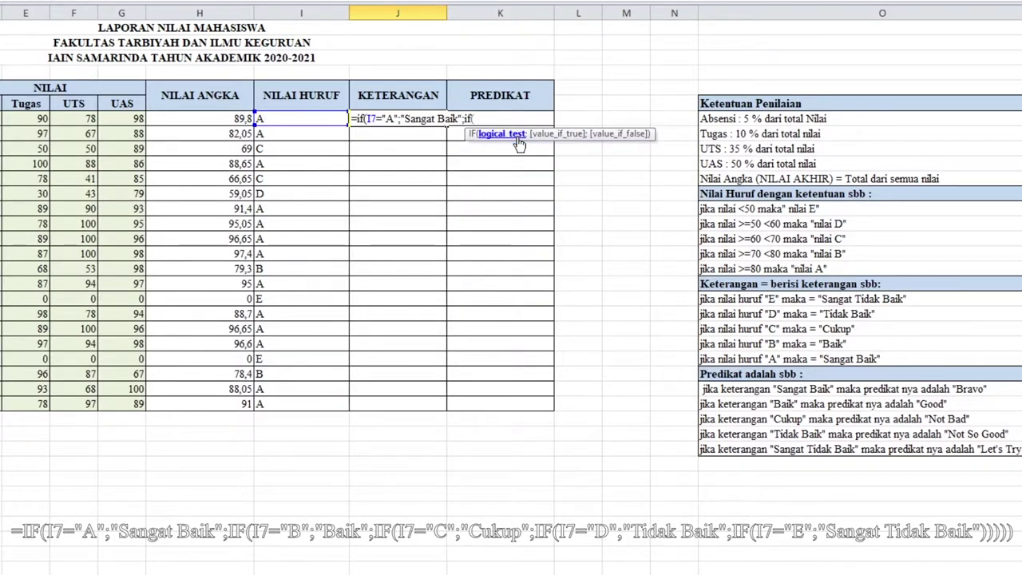
{"action": "left_click", "coordinate": [289, 120]}
{"action": "type", "text": "="}
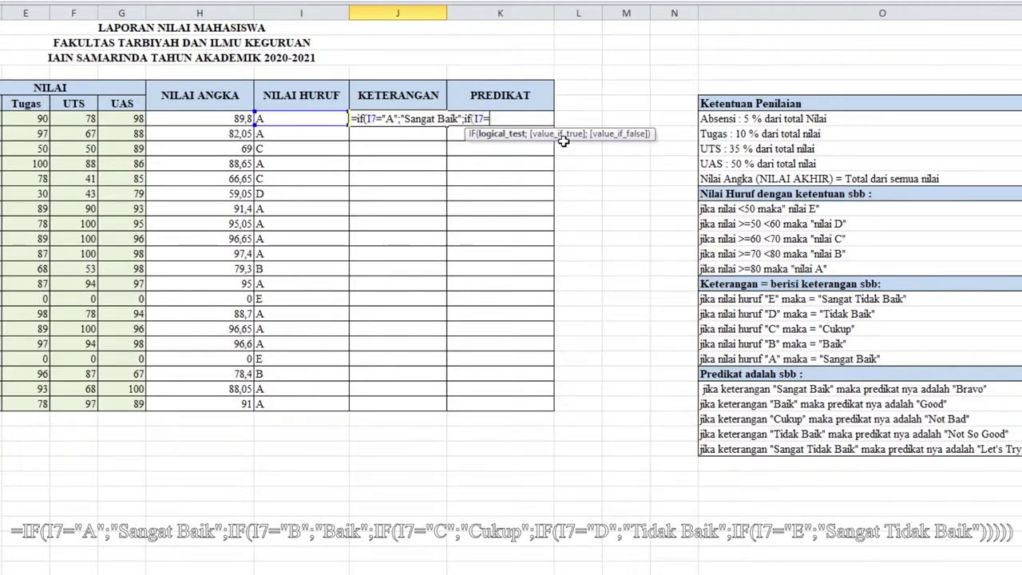
{"action": "type", "text": "\"B"}
{"action": "type", "text": "\"B\";"}
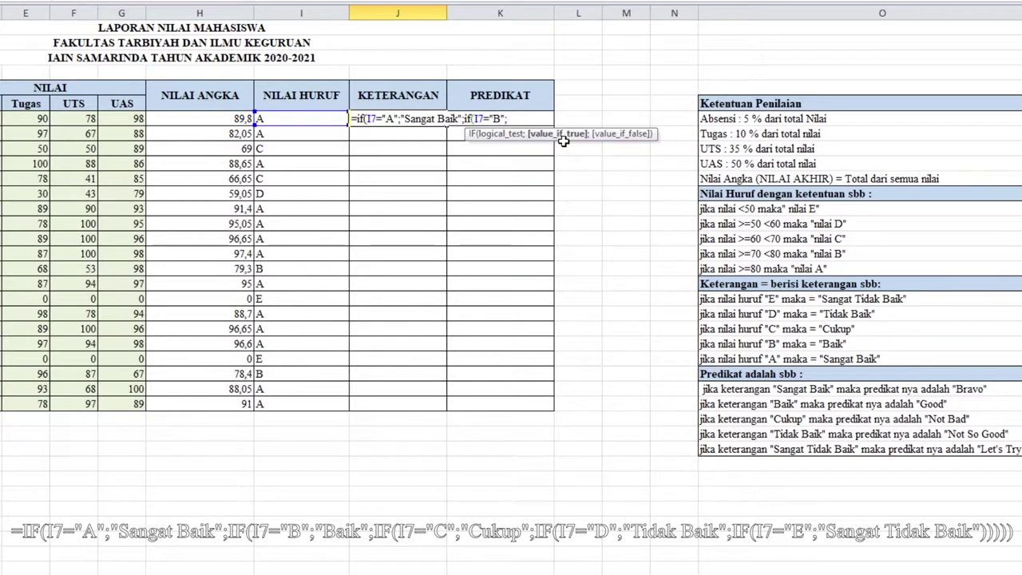
{"action": "type", "text": "\"Baik\";"}
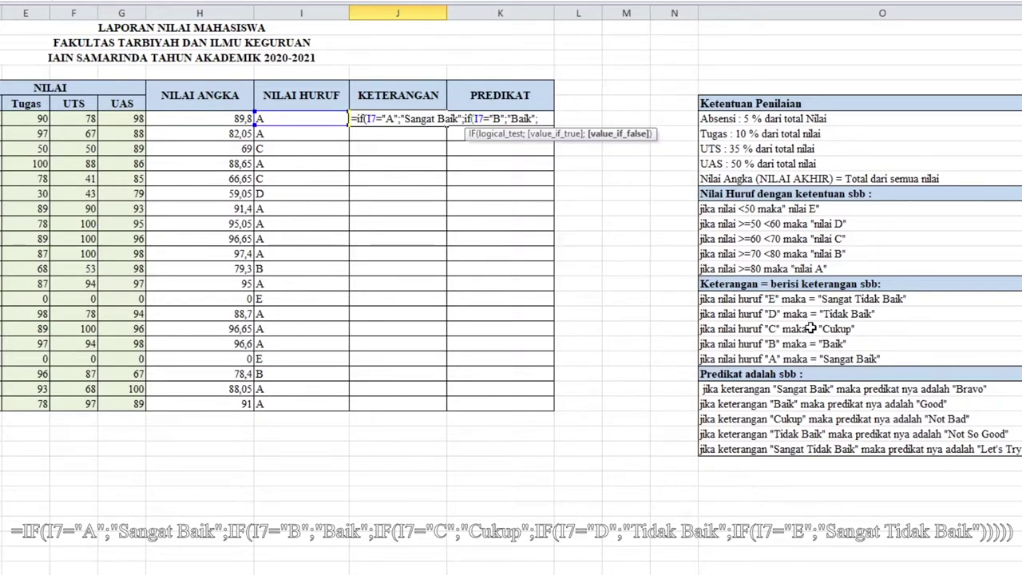
Nest a third IF in the J7 formula that returns "Cukup" when I7="C", with quotes on both sides of the text
{"action": "type", "text": "if("}
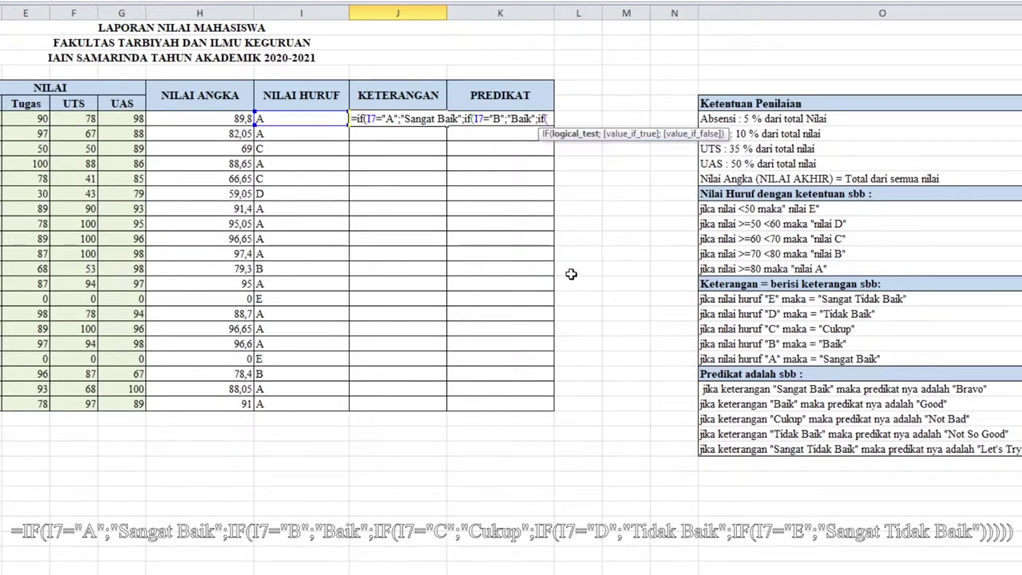
{"action": "key", "text": "Left"}
{"action": "type", "text": "=\"C\";\""}
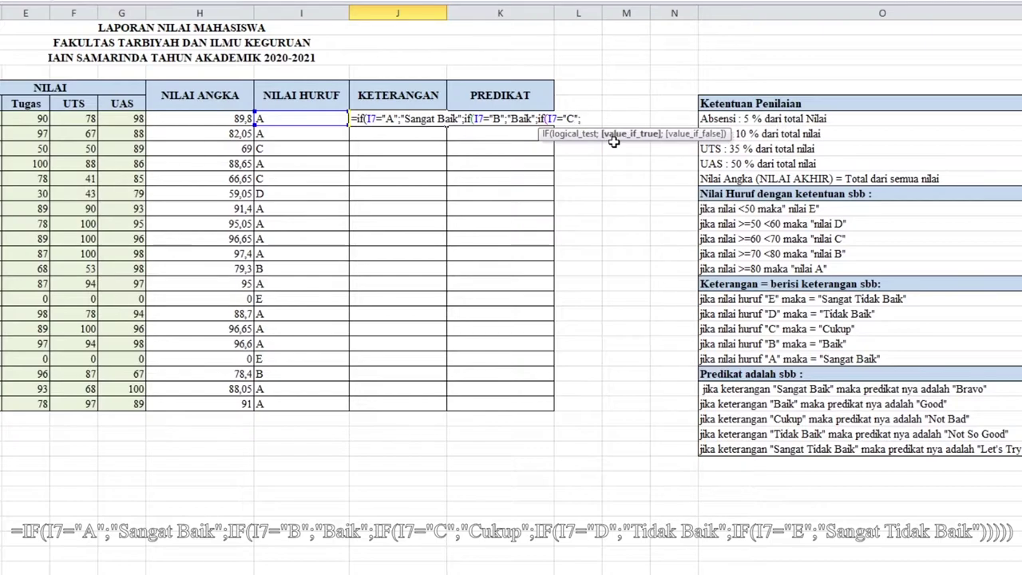
{"action": "type", "text": "Cukup\""}
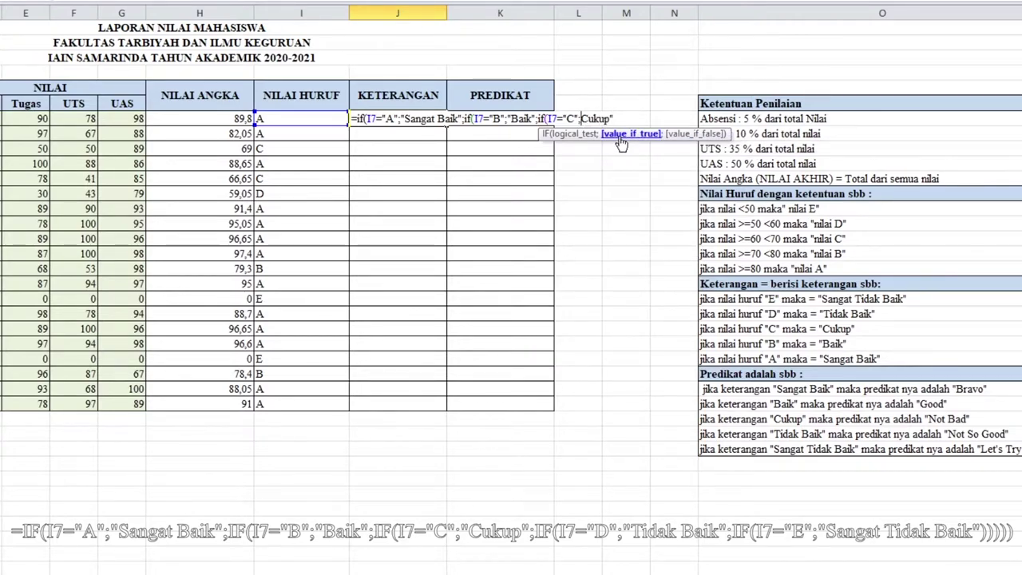
{"action": "key", "text": "Left"}
{"action": "key", "text": "Left"}
{"action": "key", "text": "Left"}
{"action": "key", "text": "Left"}
{"action": "key", "text": "Left"}
{"action": "key", "text": "Left"}
{"action": "type", "text": "\""}
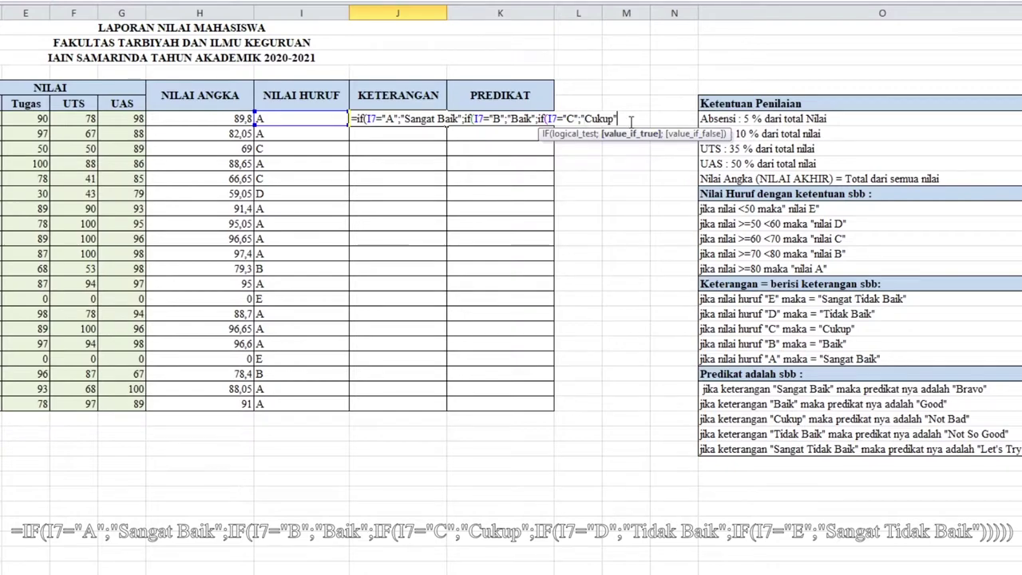
Nest a fourth IF in the J7 formula that returns "Tidak Baik" when I7="D"
{"action": "left_click", "coordinate": [631, 120]}
{"action": "type", "text": ";if"}
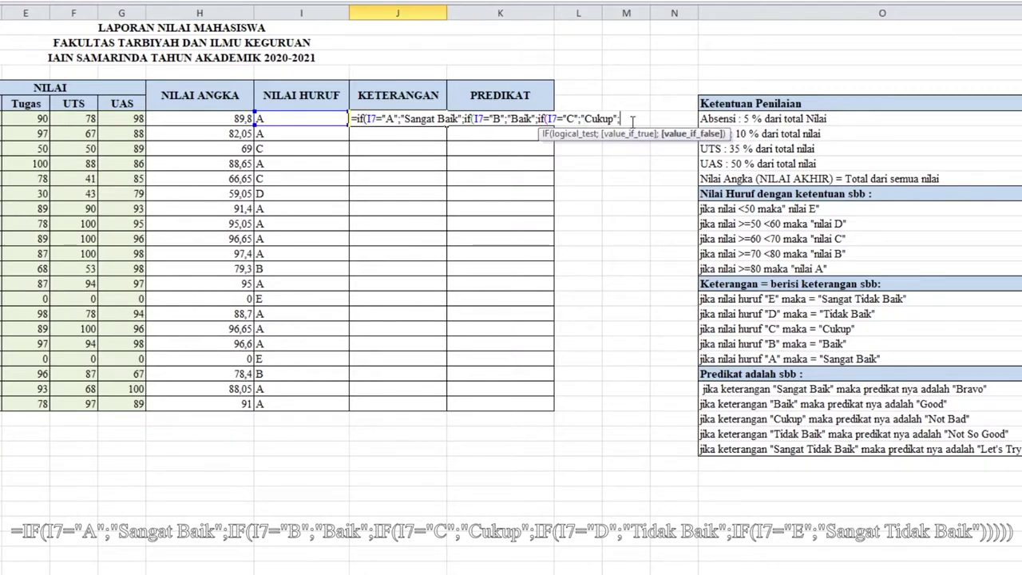
{"action": "type", "text": "("}
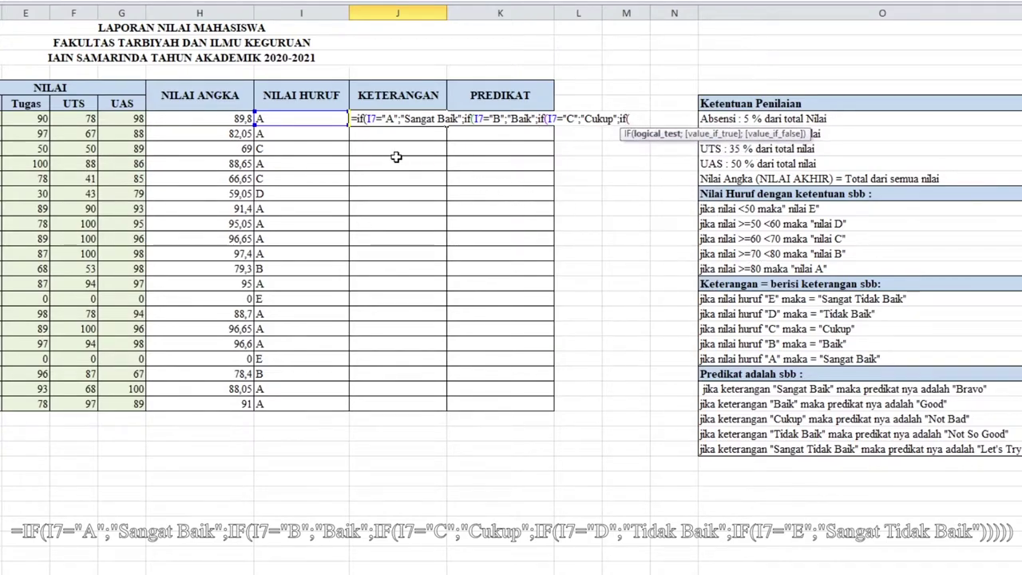
{"action": "left_click", "coordinate": [283, 121]}
{"action": "type", "text": "=\""}
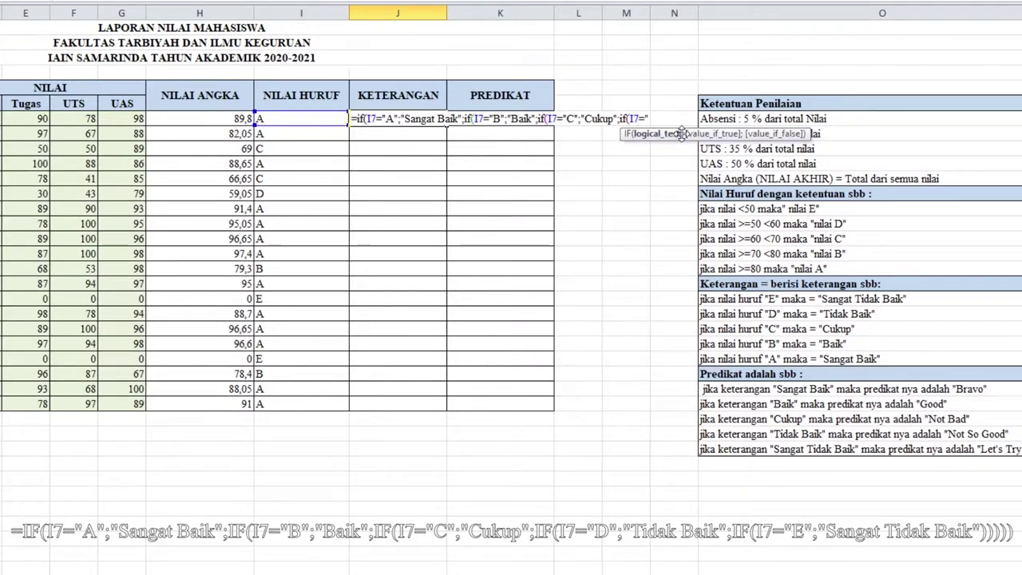
{"action": "type", "text": "D\";"}
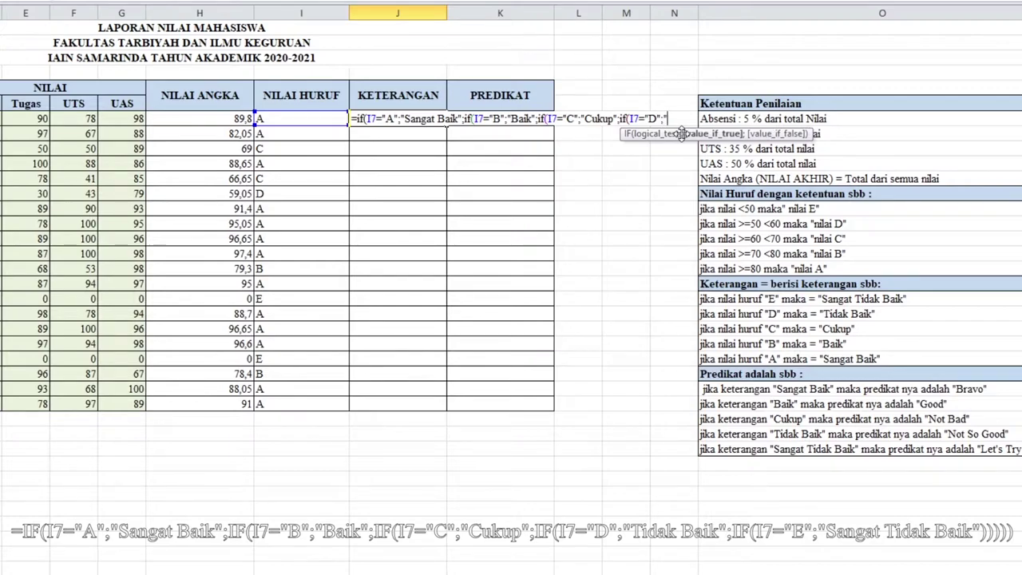
{"action": "type", "text": "\""}
{"action": "type", "text": "T"}
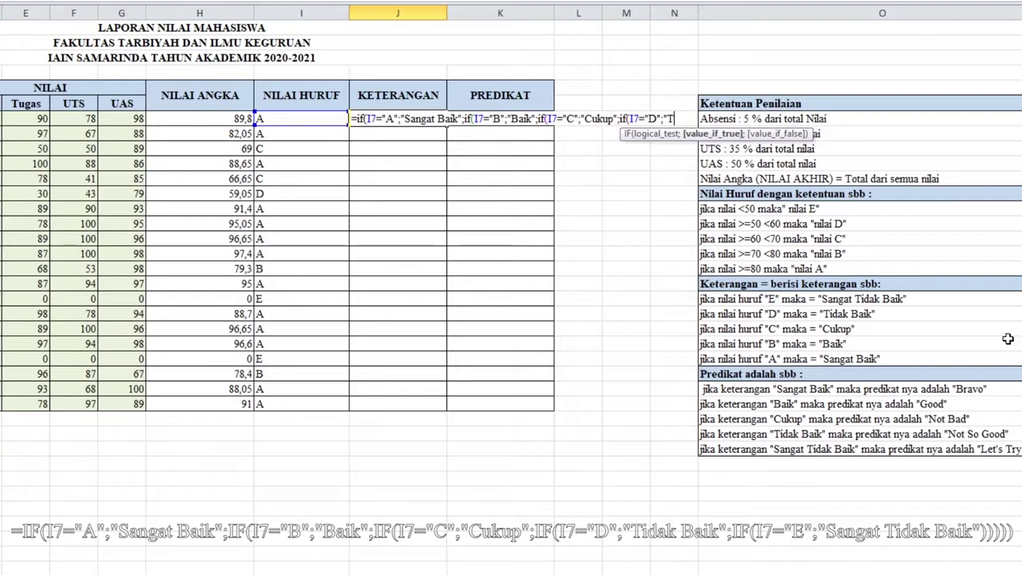
{"action": "type", "text": "idak Baik"}
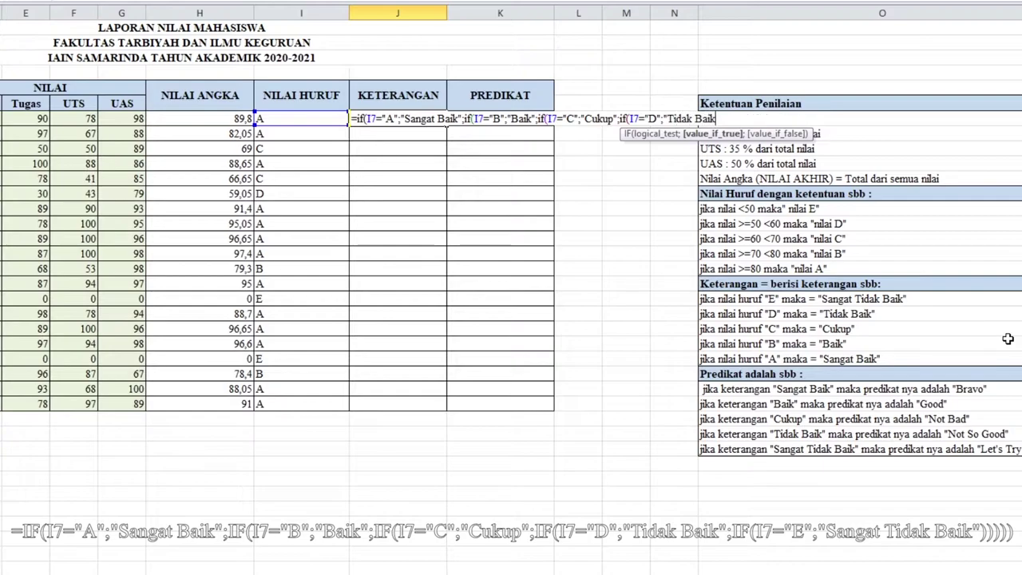
{"action": "type", "text": "\";"}
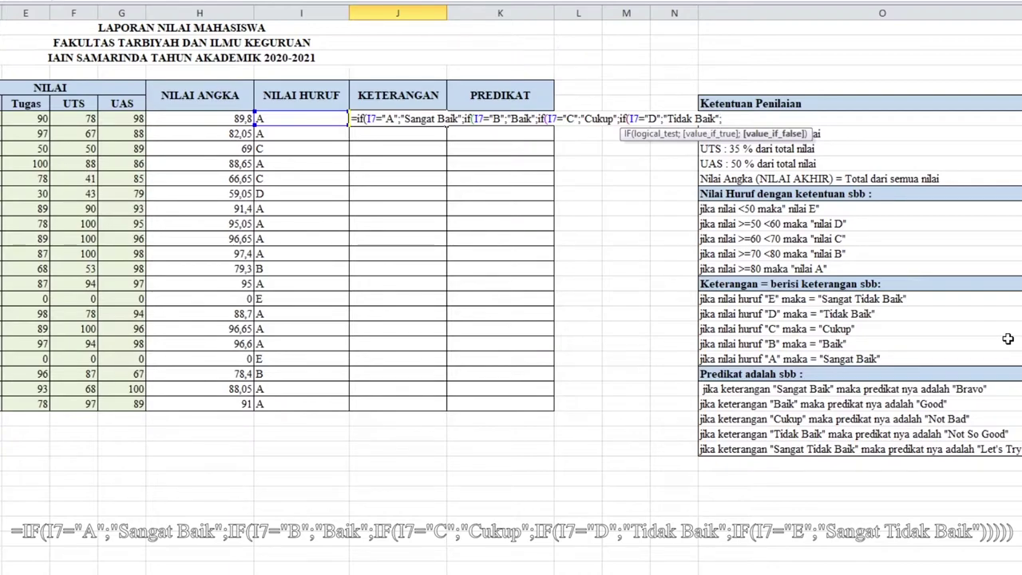
Nest a fifth IF in the J7 formula that returns "Sangat Tidak Baik" when I7="E", close all five parentheses and enter the formula
{"action": "type", "text": "of"}
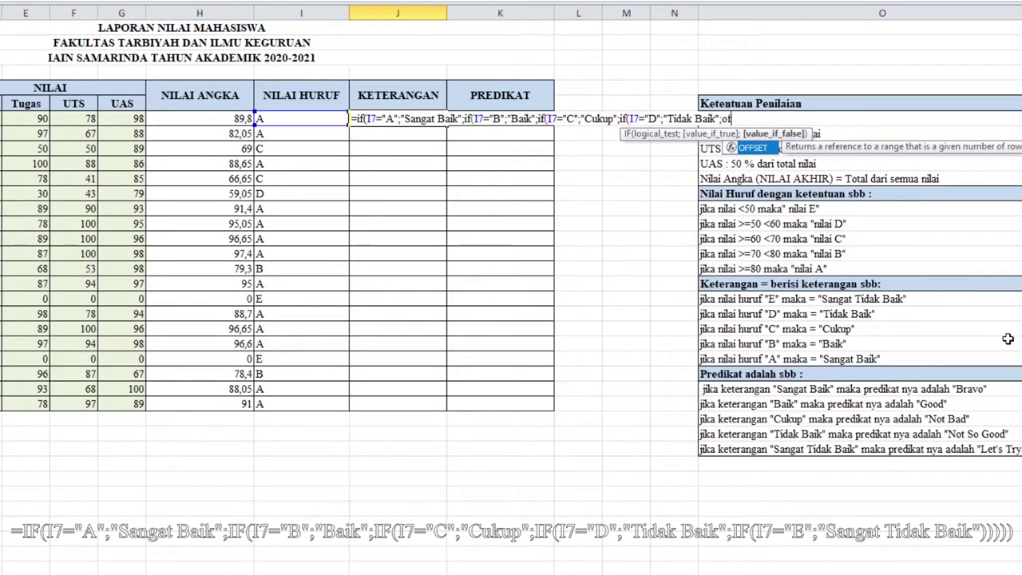
{"action": "key", "text": "BackSpace"}
{"action": "key", "text": "BackSpace"}
{"action": "type", "text": "if"}
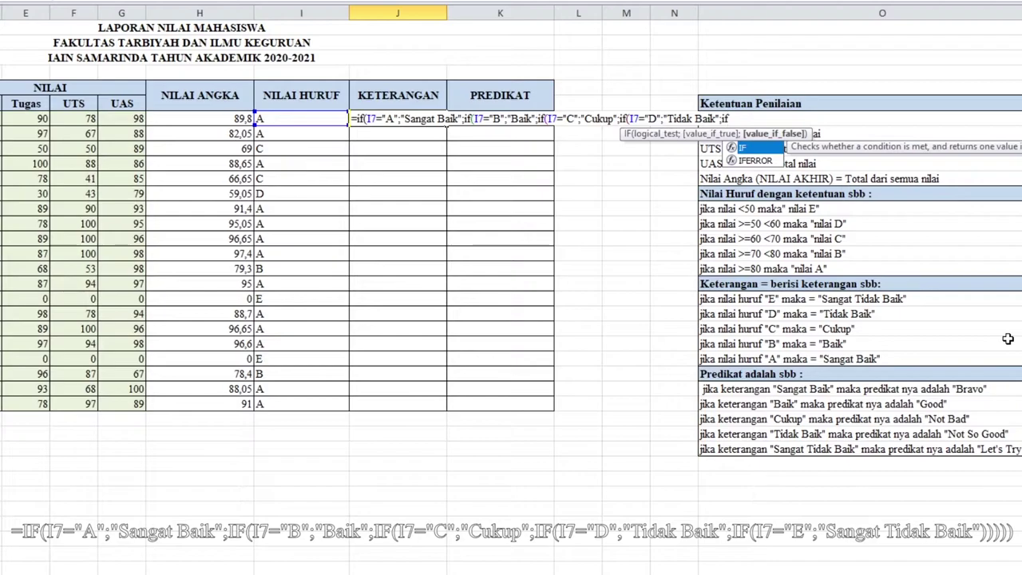
{"action": "type", "text": "("}
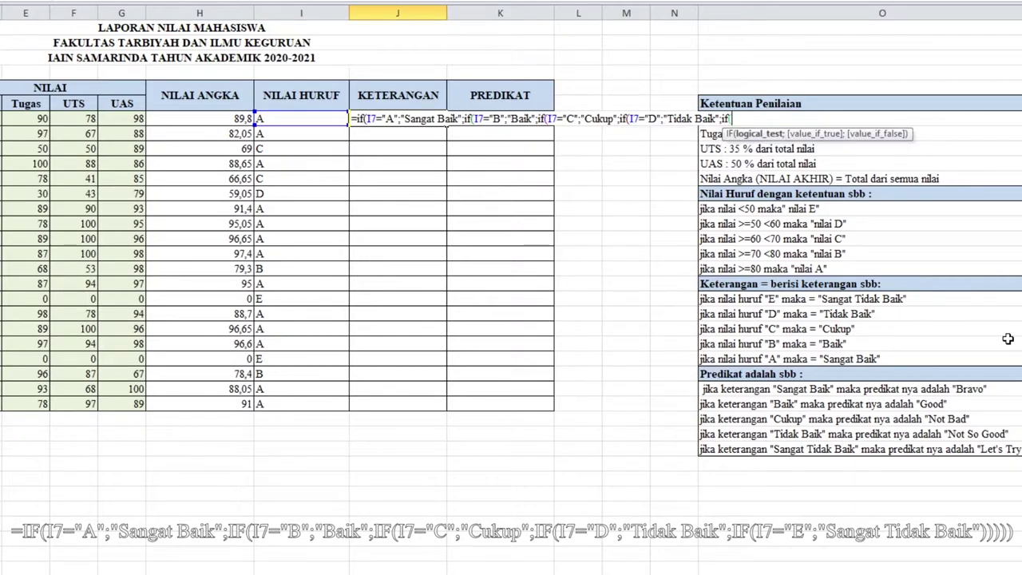
{"action": "left_click", "coordinate": [297, 120]}
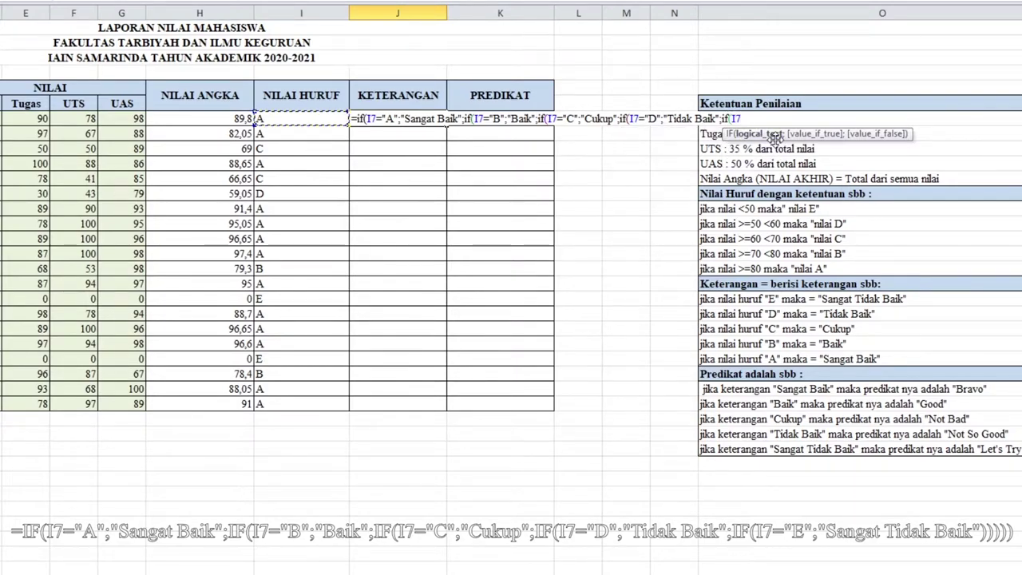
{"action": "type", "text": "=\""}
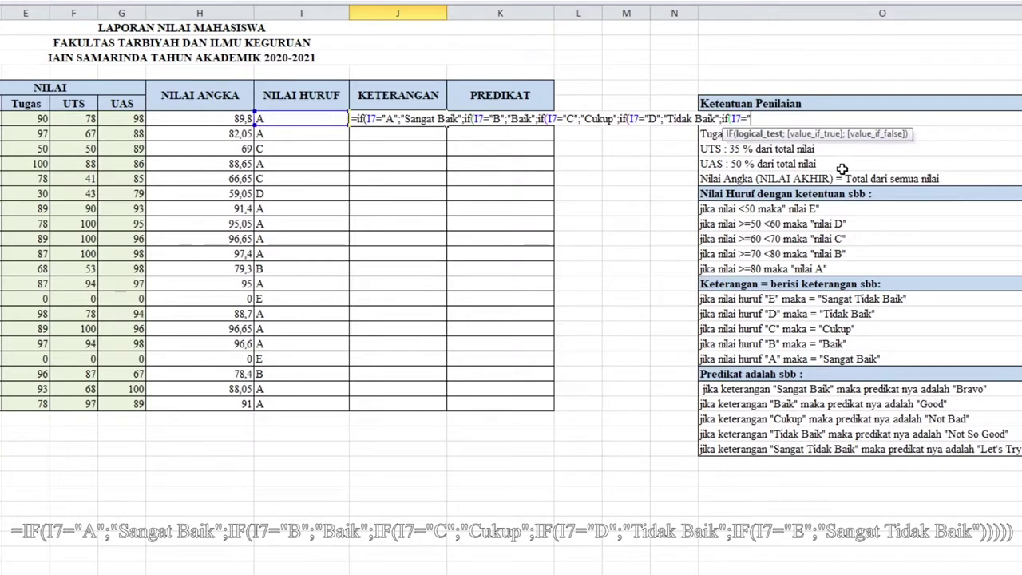
{"action": "type", "text": "E\";"}
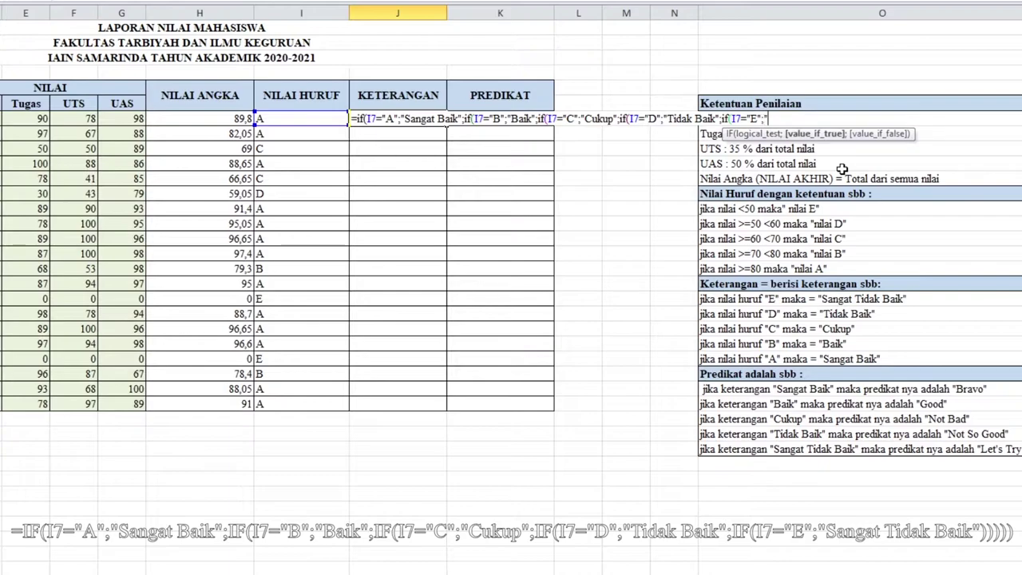
{"action": "type", "text": "\"Sangat Tidak Baik"}
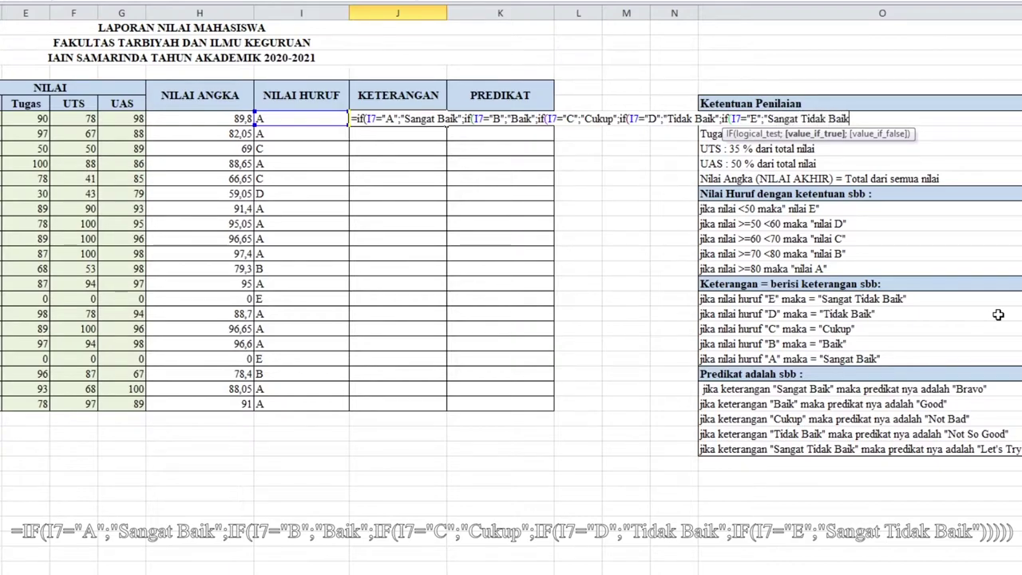
{"action": "type", "text": "\""}
{"action": "type", "text": "))))"}
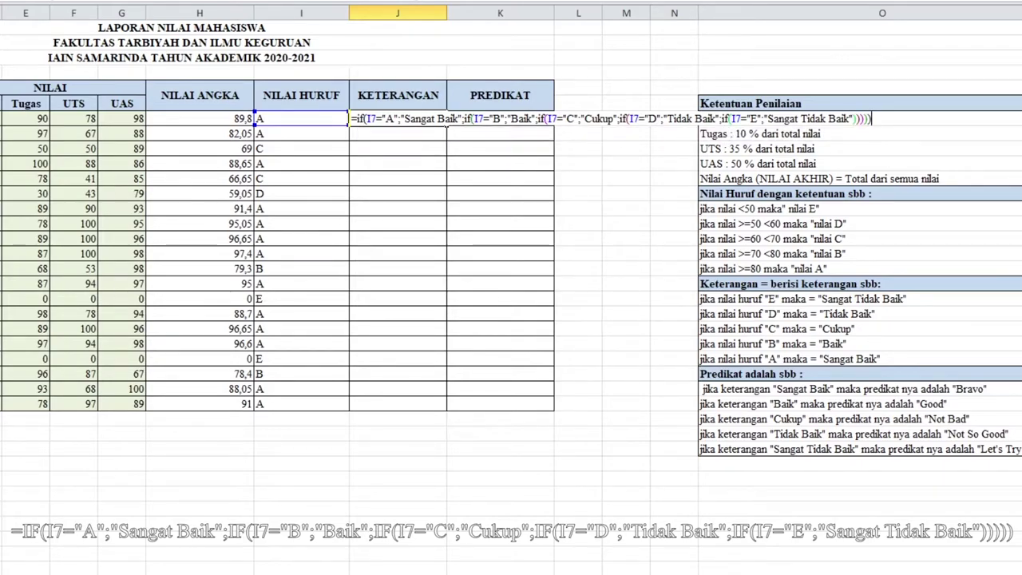
{"action": "key", "text": "Return"}
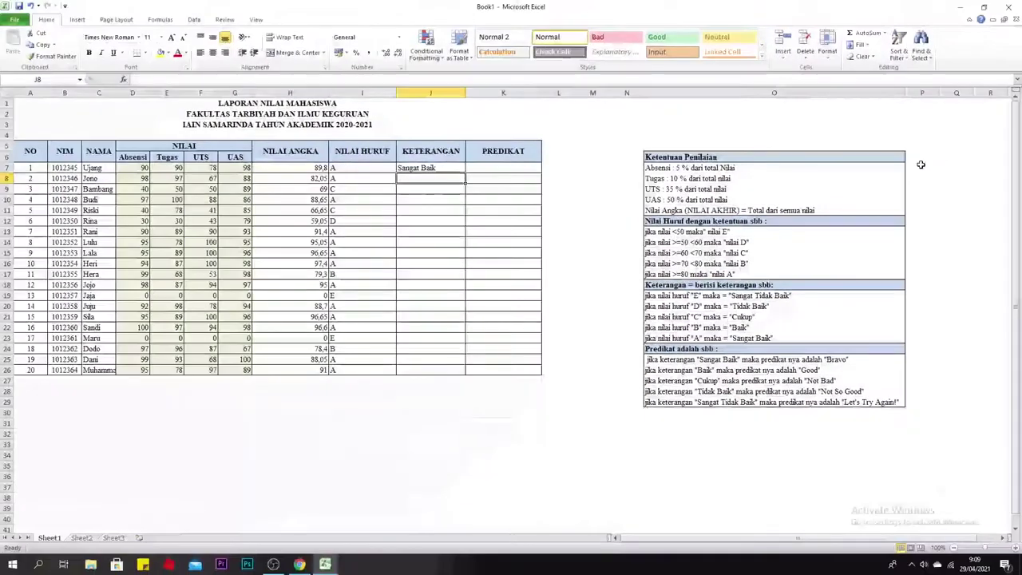
Fill the J7 formula down the KETERANGAN column to J26
{"action": "left_click", "coordinate": [431, 170]}
{"action": "left_click_drag", "start_coordinate": [466, 171], "coordinate": [456, 372]}
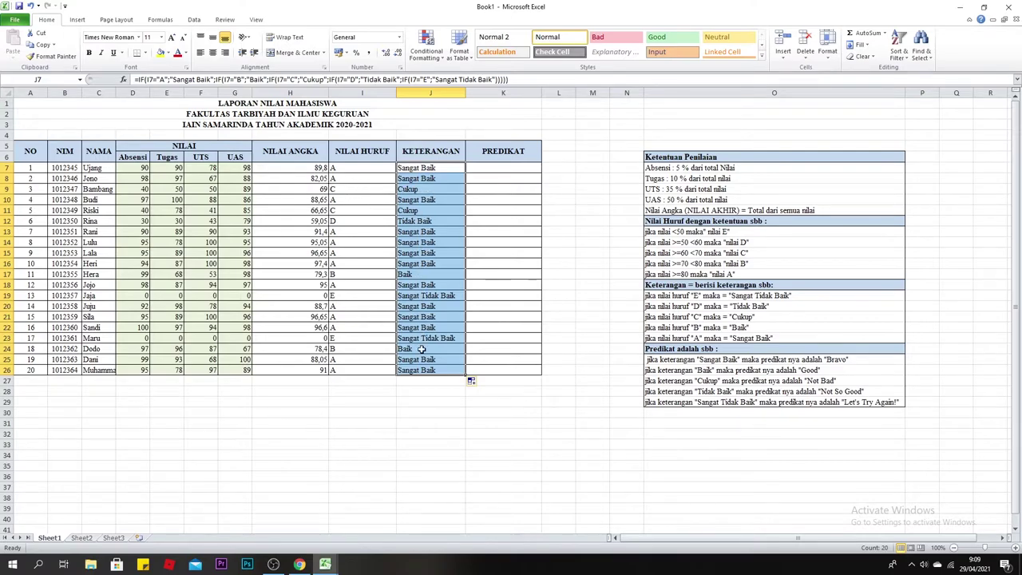
Begin an IF formula in PREDIKAT cell K7 that tests J7="Sangat Baik" and returns Bravo
{"action": "left_click", "coordinate": [503, 168]}
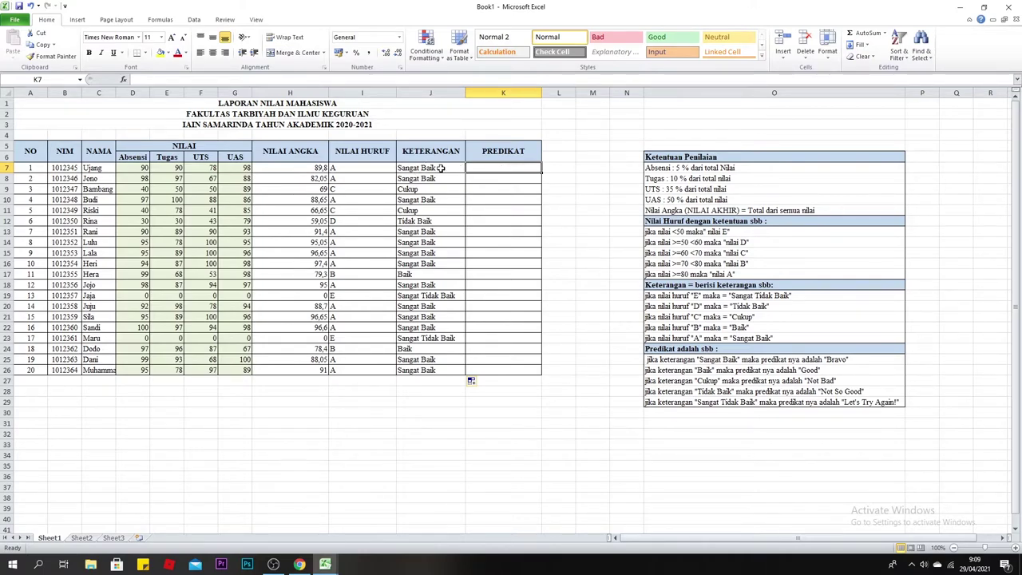
{"action": "double_click", "coordinate": [439, 168]}
{"action": "left_click", "coordinate": [527, 214]}
{"action": "left_click", "coordinate": [494, 170]}
{"action": "type", "text": "=if"}
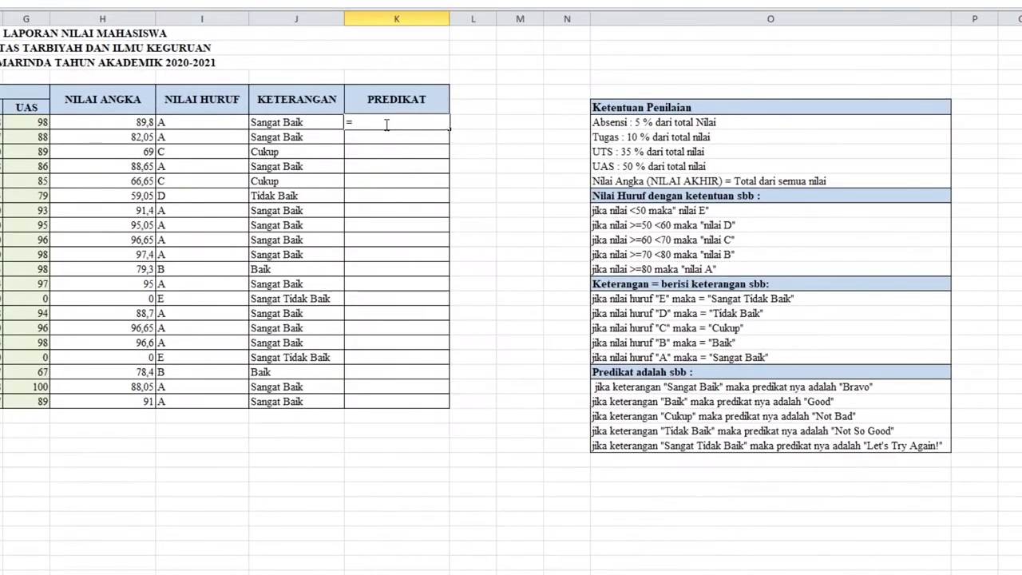
{"action": "type", "text": "("}
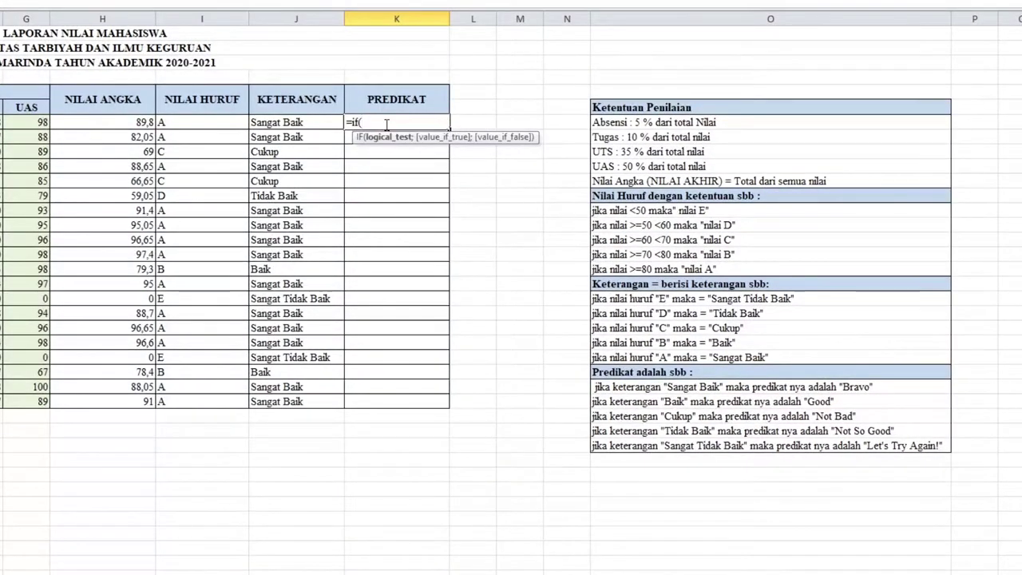
{"action": "left_click", "coordinate": [323, 124]}
{"action": "type", "text": "=\"Sangat Baik"}
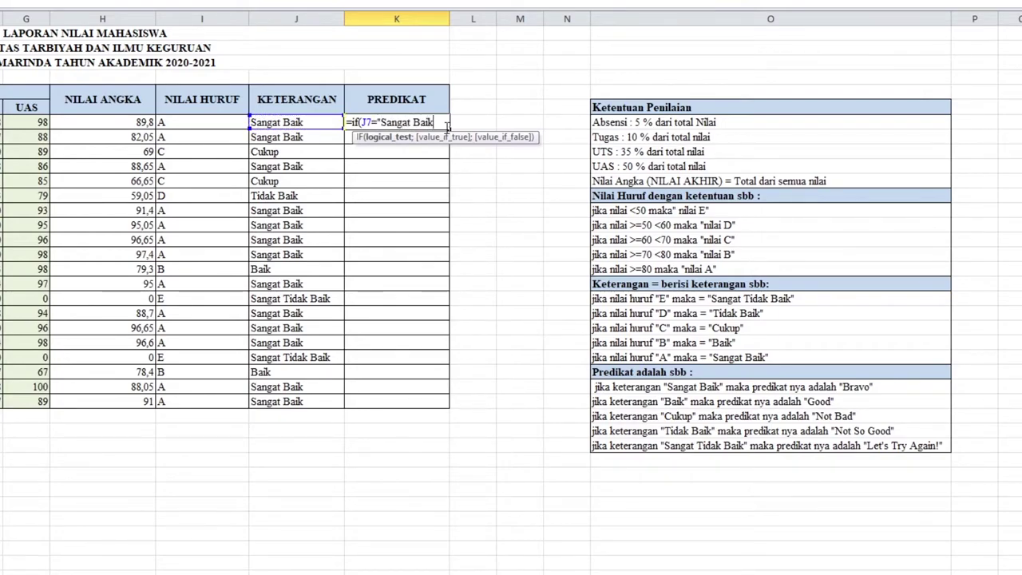
{"action": "type", "text": "\";Brav"}
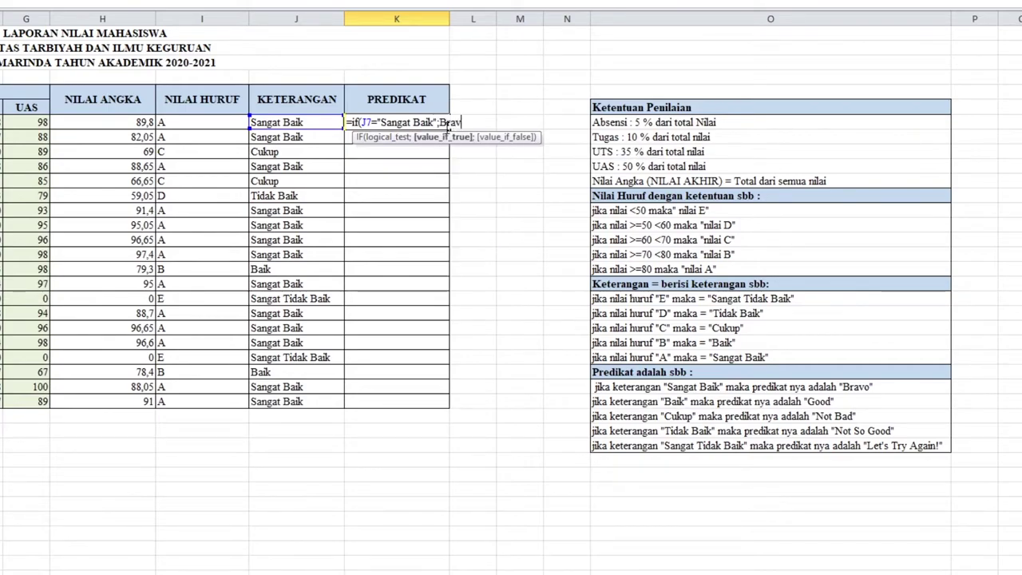
{"action": "type", "text": "o\";if("}
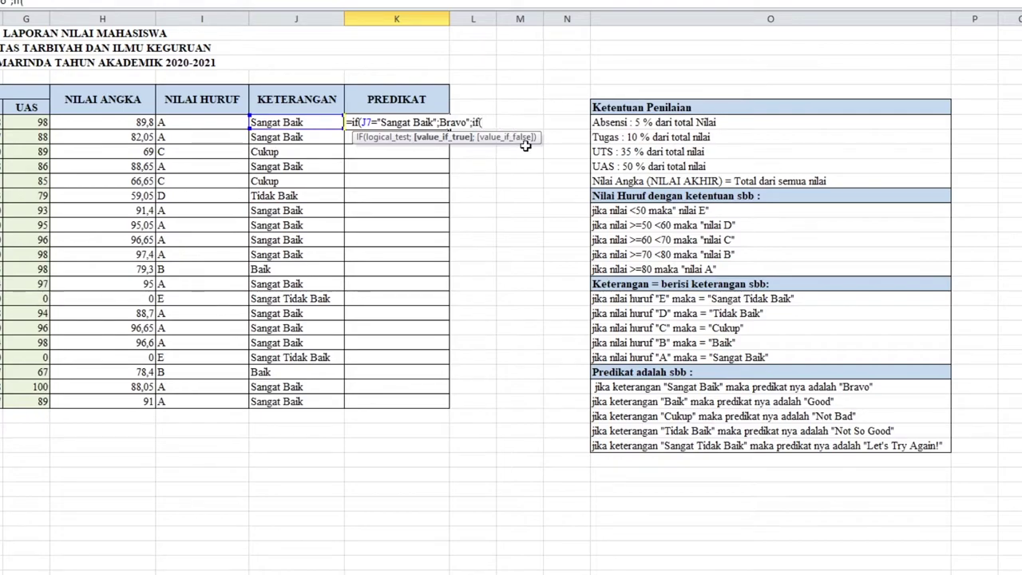
Nest a second IF in the K7 formula that returns "Good" when J7="Baik"
{"action": "left_click", "coordinate": [284, 122]}
{"action": "type", "text": "=\""}
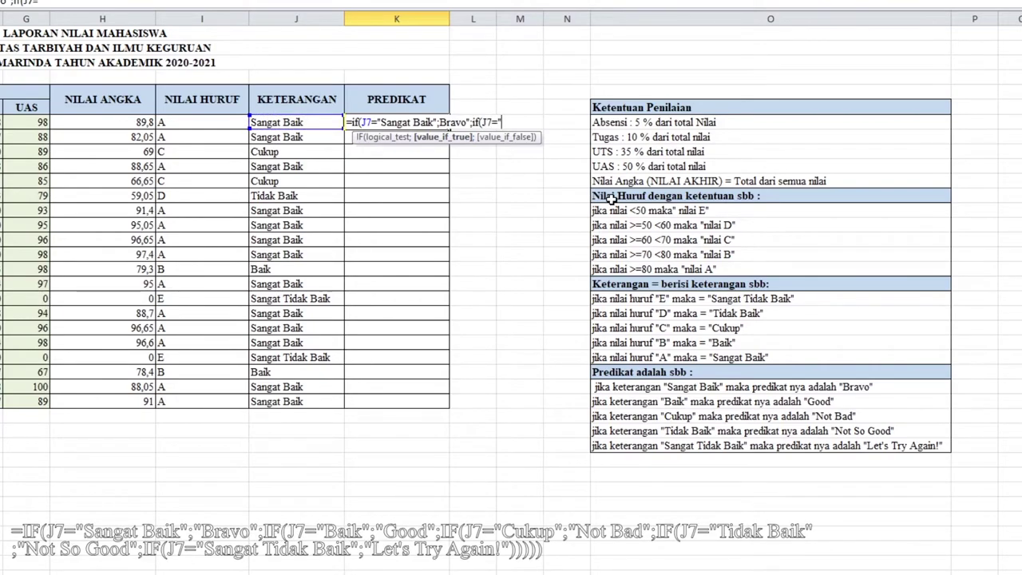
{"action": "type", "text": "Baik\";"}
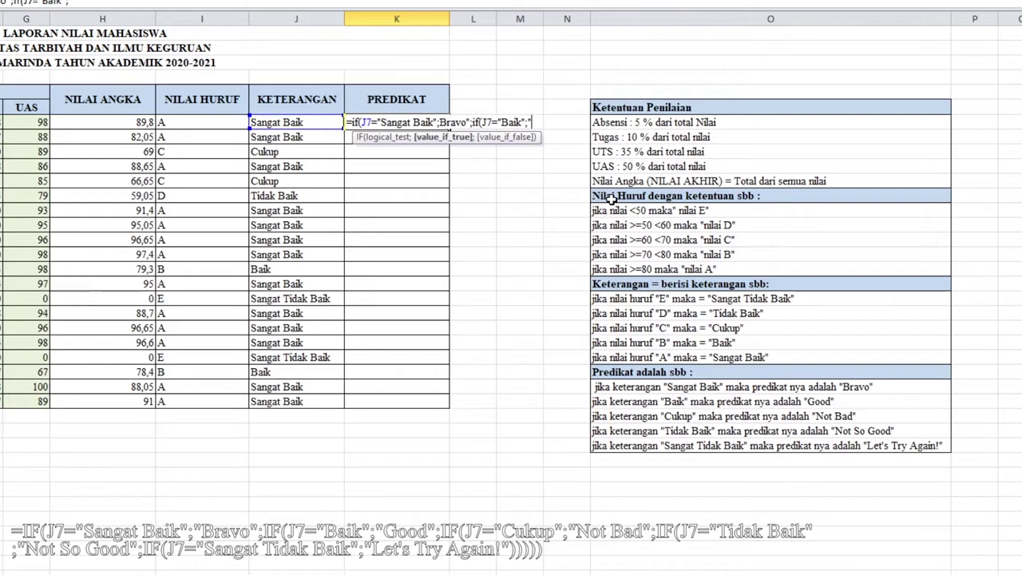
{"action": "type", "text": "\"Good"}
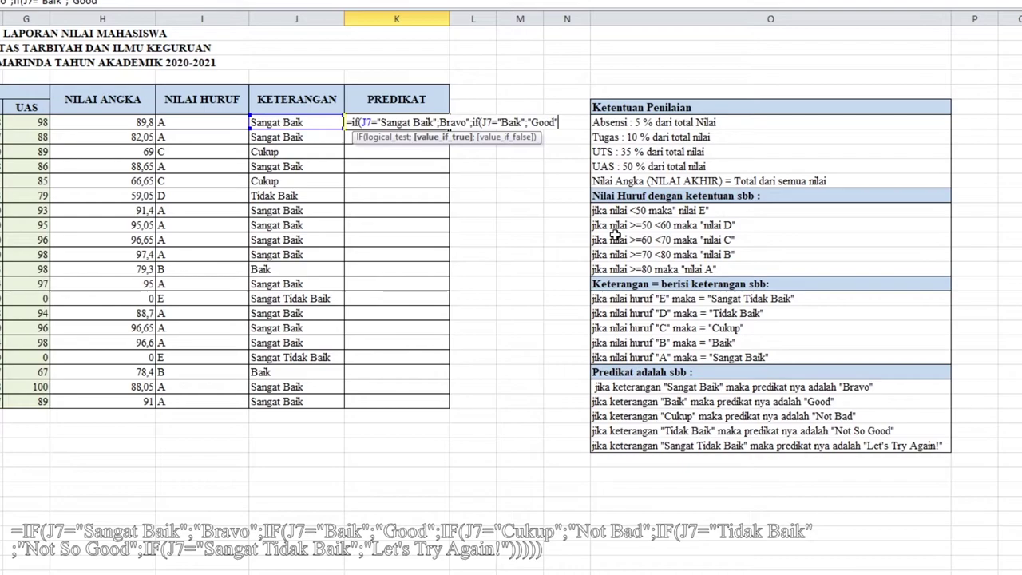
{"action": "type", "text": "\""}
Nest a third IF in the K7 formula that returns "Not Bad" when J7="Cukup"
{"action": "left_click", "coordinate": [318, 123]}
{"action": "type", "text": "=\""}
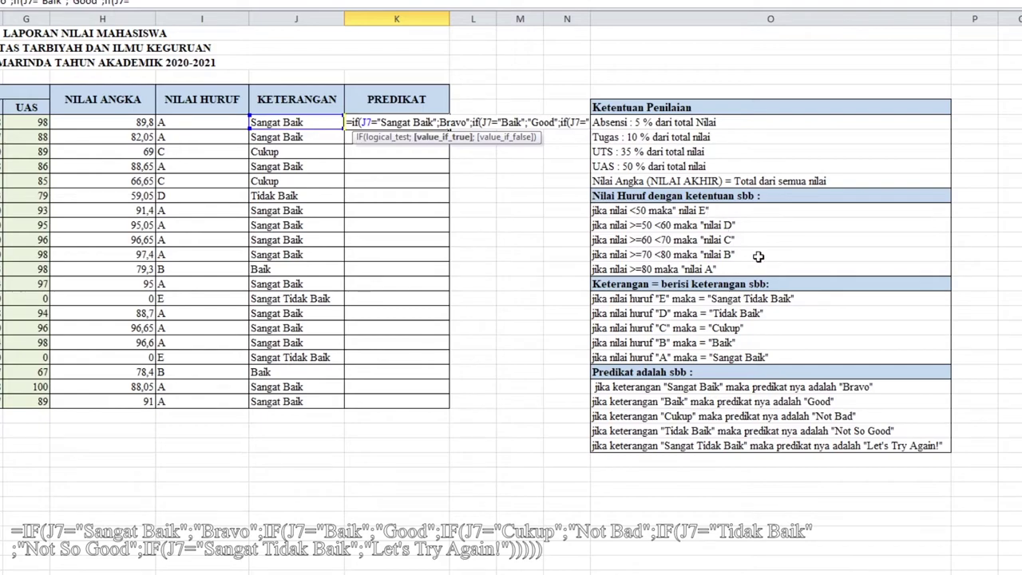
{"action": "type", "text": "Cukup\";\""}
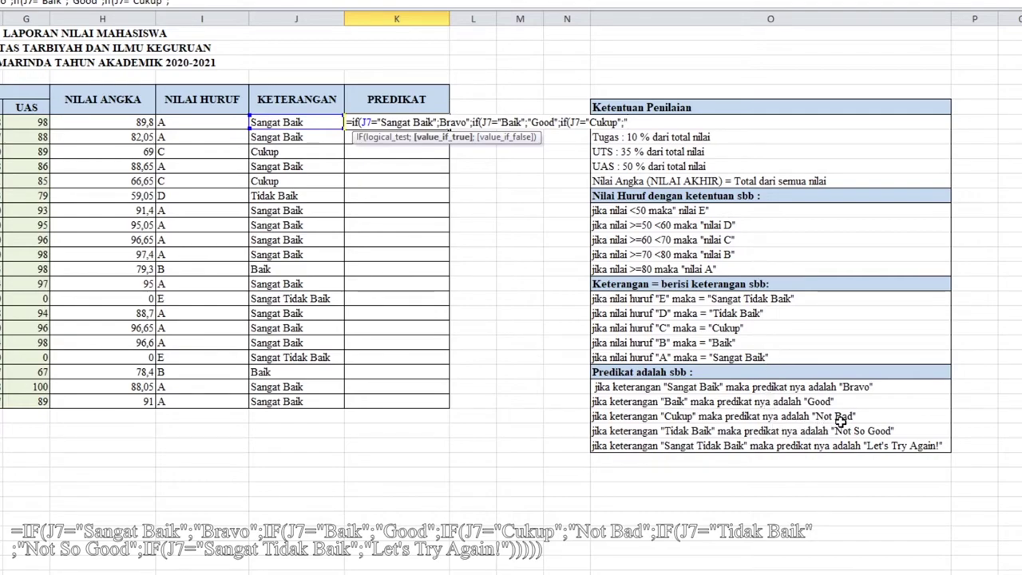
{"action": "type", "text": "Not"}
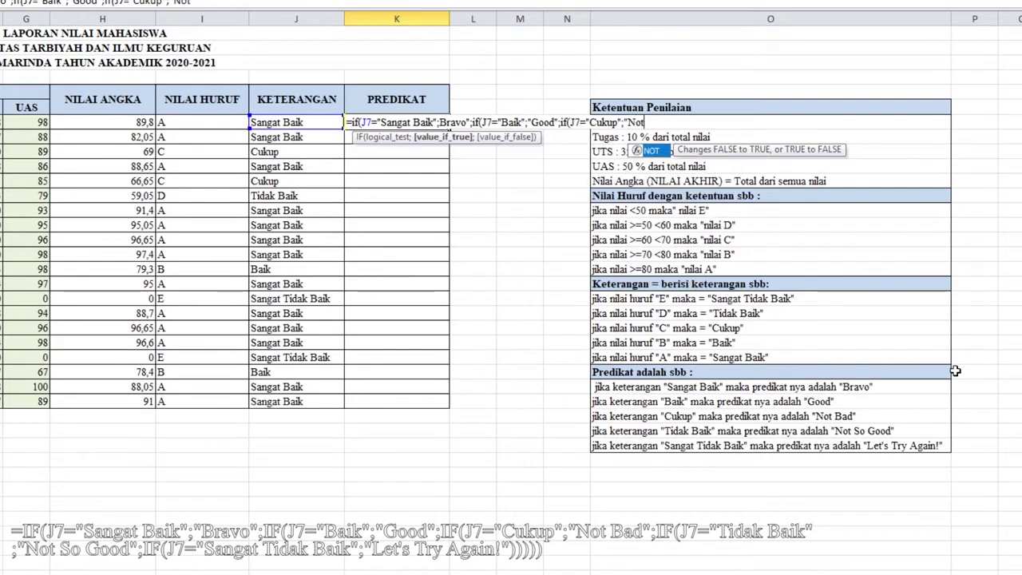
{"action": "type", "text": " Bad"}
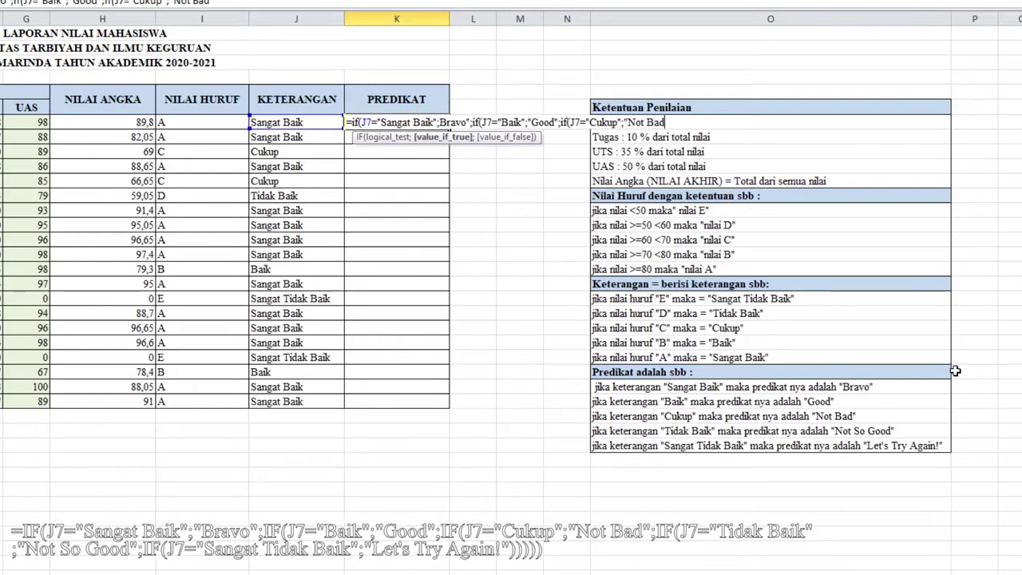
{"action": "type", "text": "\";if("}
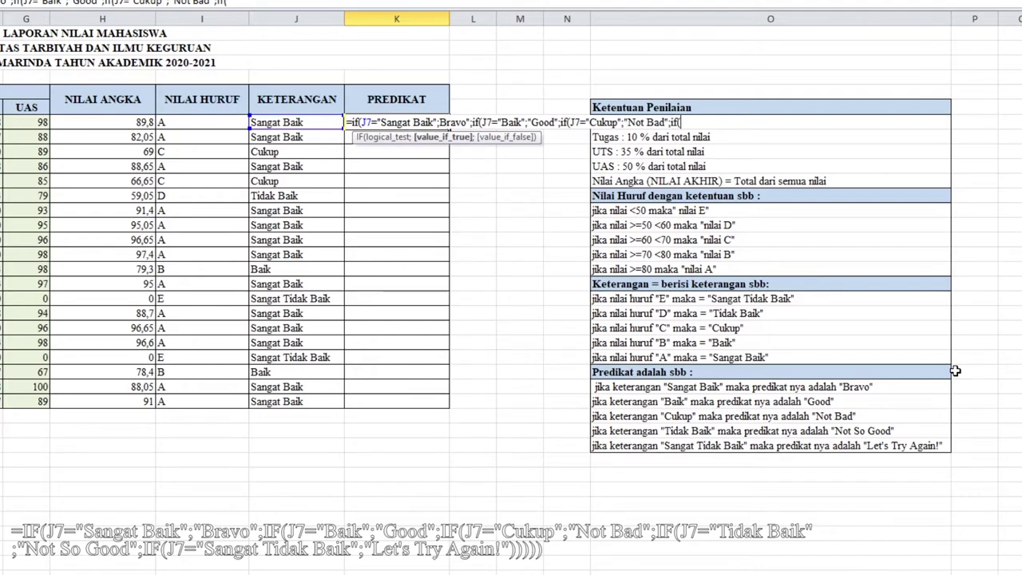
Nest a fourth IF in the K7 formula that returns "Not So Good" when J7="Tidak Baik"
{"action": "left_click", "coordinate": [268, 125]}
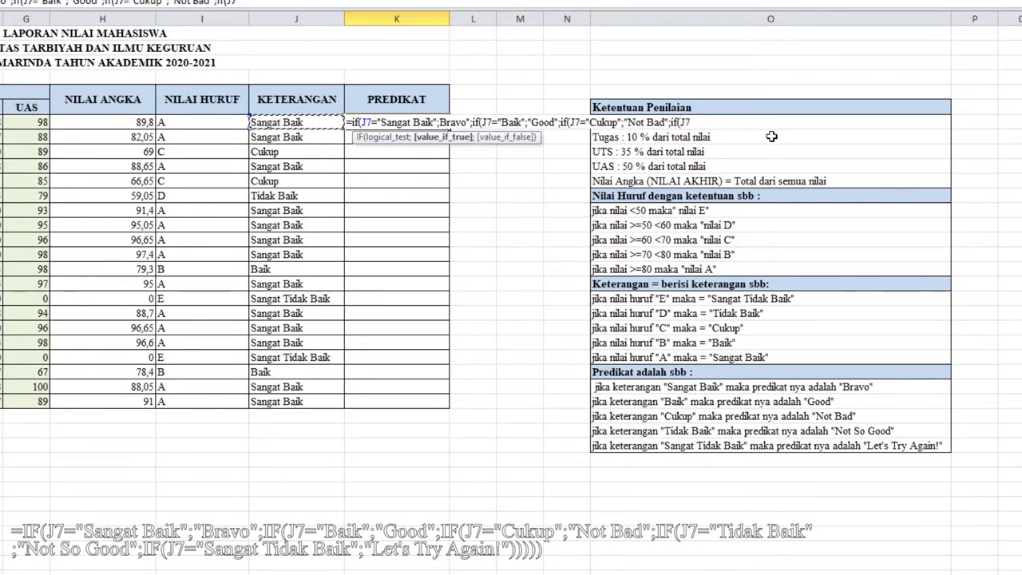
{"action": "type", "text": "Tid"}
{"action": "key", "text": "BackSpace"}
{"action": "key", "text": "BackSpace"}
{"action": "key", "text": "BackSpace"}
{"action": "type", "text": "="}
{"action": "key", "text": "BackSpace"}
{"action": "key", "text": "BackSpace"}
{"action": "type", "text": "=\"t"}
{"action": "key", "text": "BackSpace"}
{"action": "key", "text": "BackSpace"}
{"action": "key", "text": "BackSpace"}
{"action": "key", "text": "BackSpace"}
{"action": "key", "text": "BackSpace"}
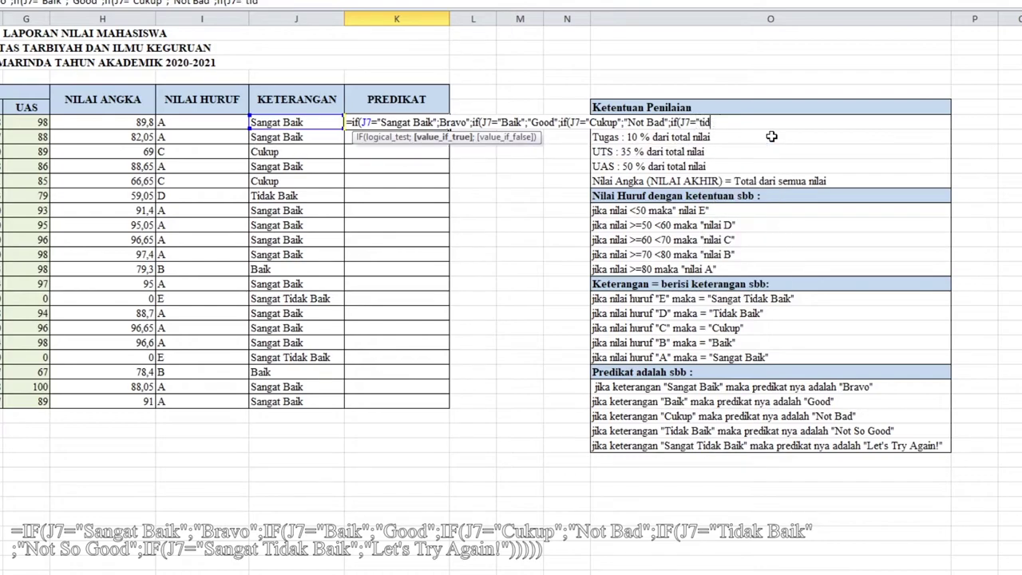
{"action": "type", "text": "Toidak"}
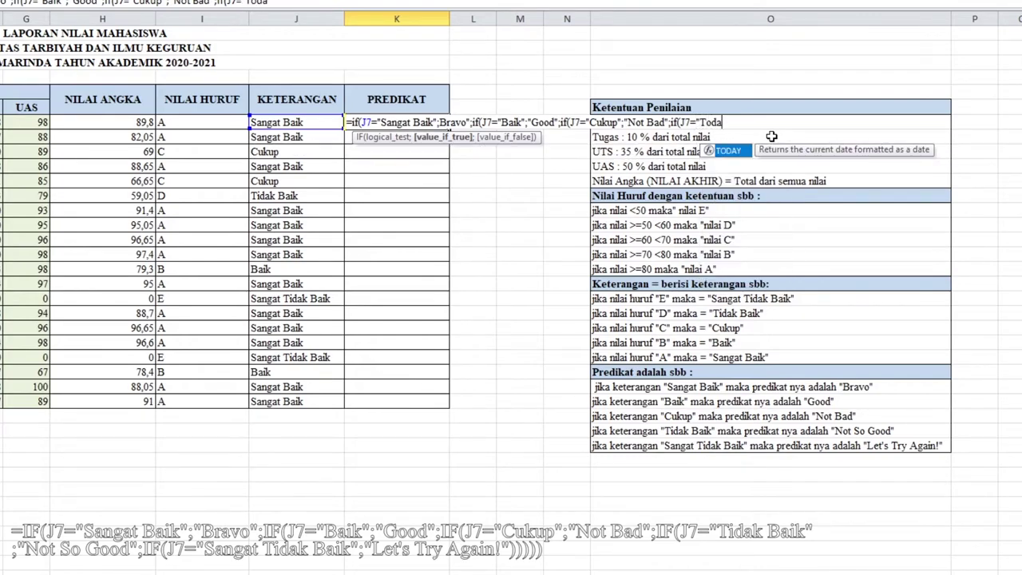
{"action": "key", "text": "BackSpace"}
{"action": "key", "text": "BackSpace"}
{"action": "key", "text": "BackSpace"}
{"action": "key", "text": "BackSpace"}
{"action": "key", "text": "BackSpace"}
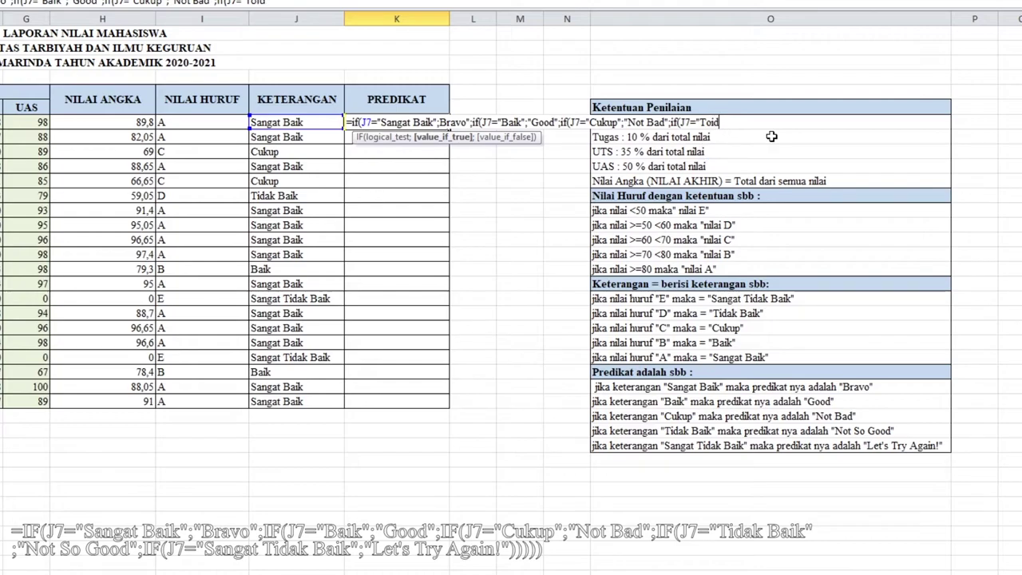
{"action": "type", "text": "idak Baik\""}
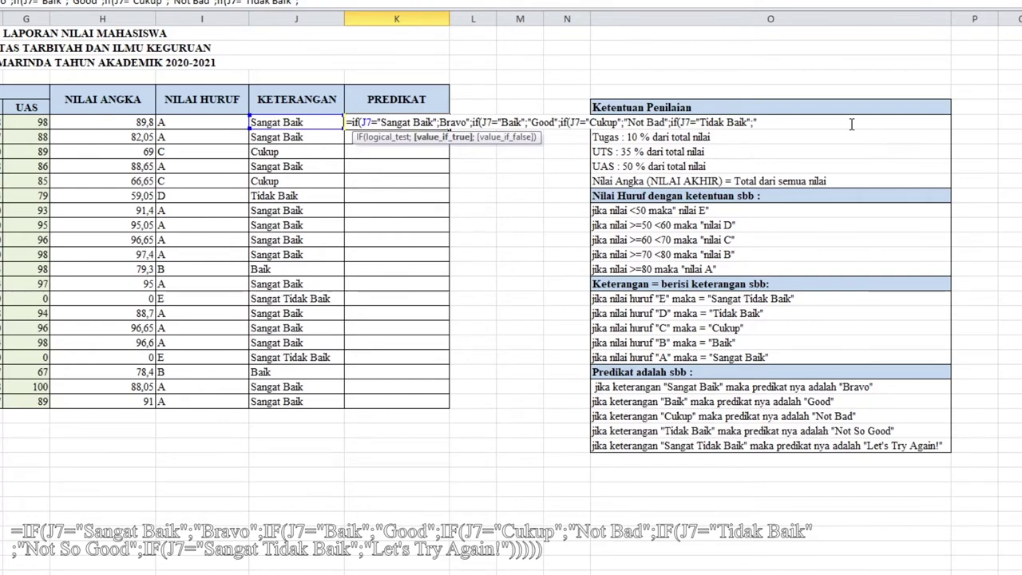
{"action": "type", "text": "Not So "}
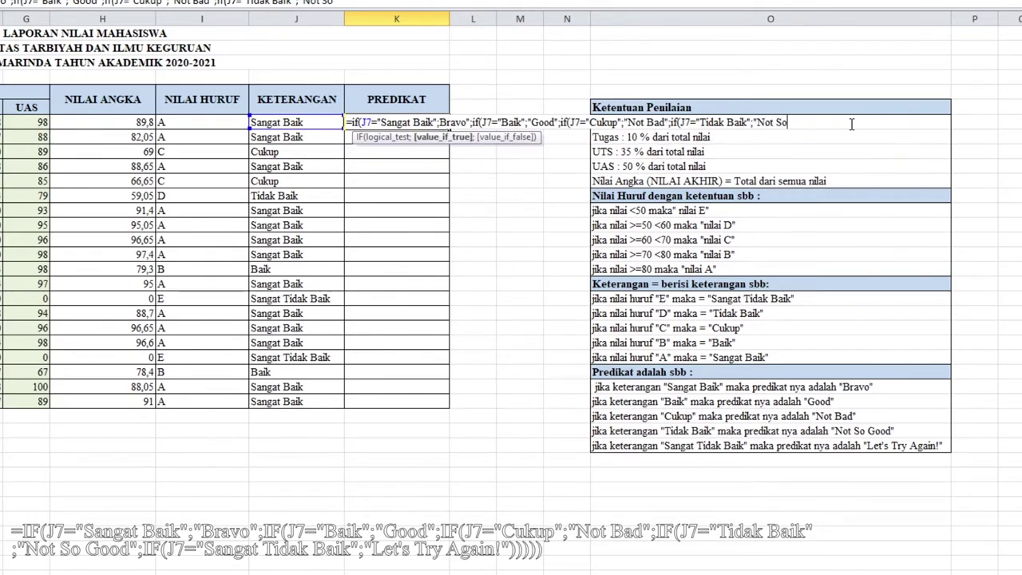
{"action": "type", "text": "Good\""}
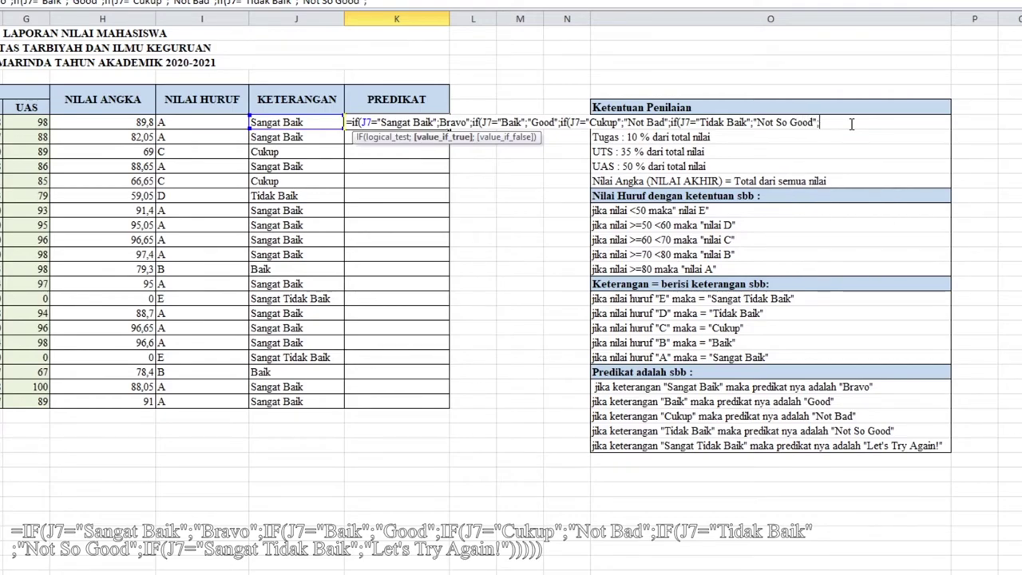
Nest a fifth IF in the K7 formula returning "Let's Try Again!" when J7="Sangat Tidak Baik", and close all five parentheses
{"action": "type", "text": ";\""}
{"action": "type", "text": "if("}
{"action": "left_click", "coordinate": [288, 118]}
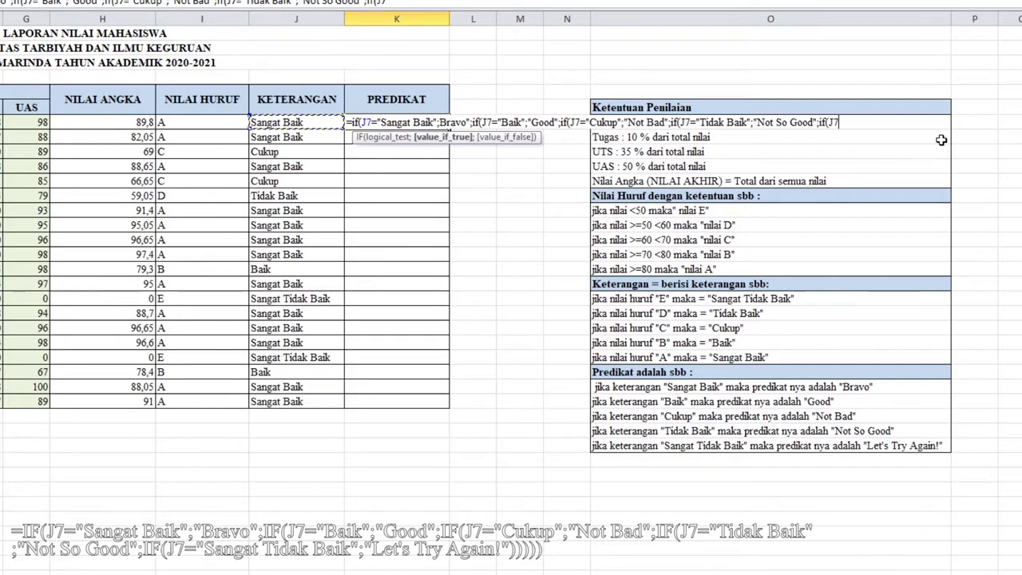
{"action": "type", "text": "=\"Sangat Tidak Baik"}
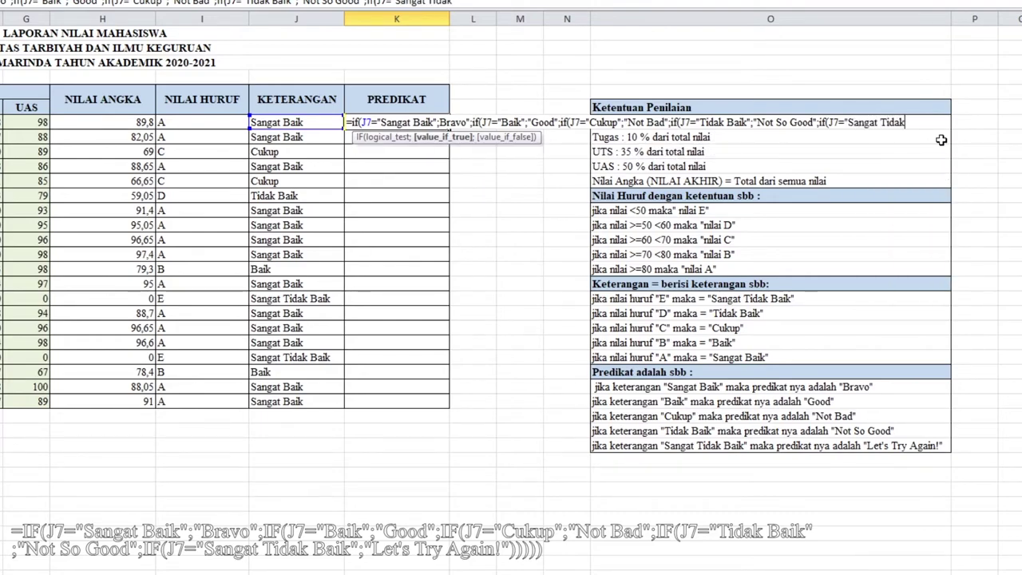
{"action": "type", "text": "\";\"Let's"}
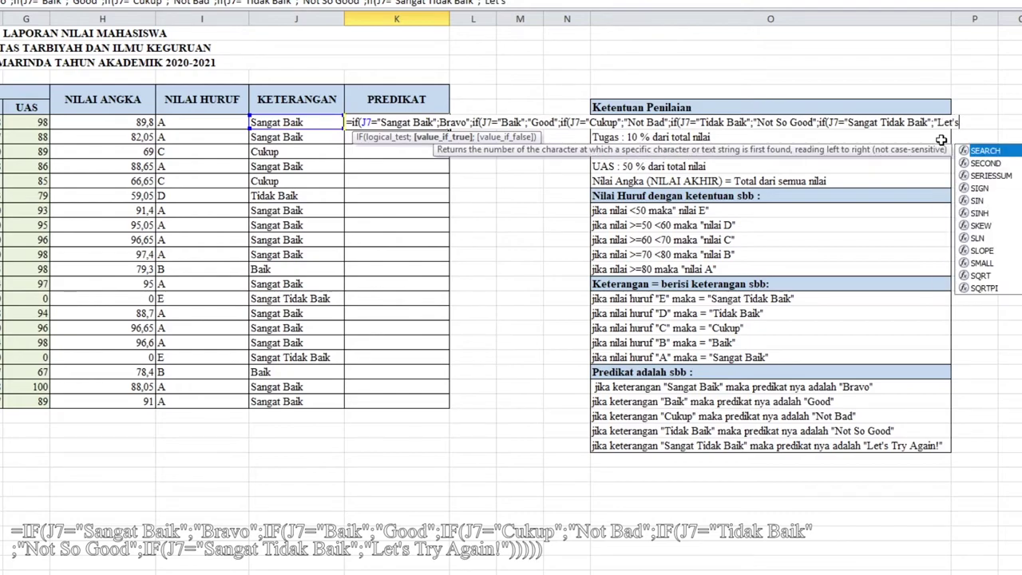
{"action": "type", "text": " Try Again"}
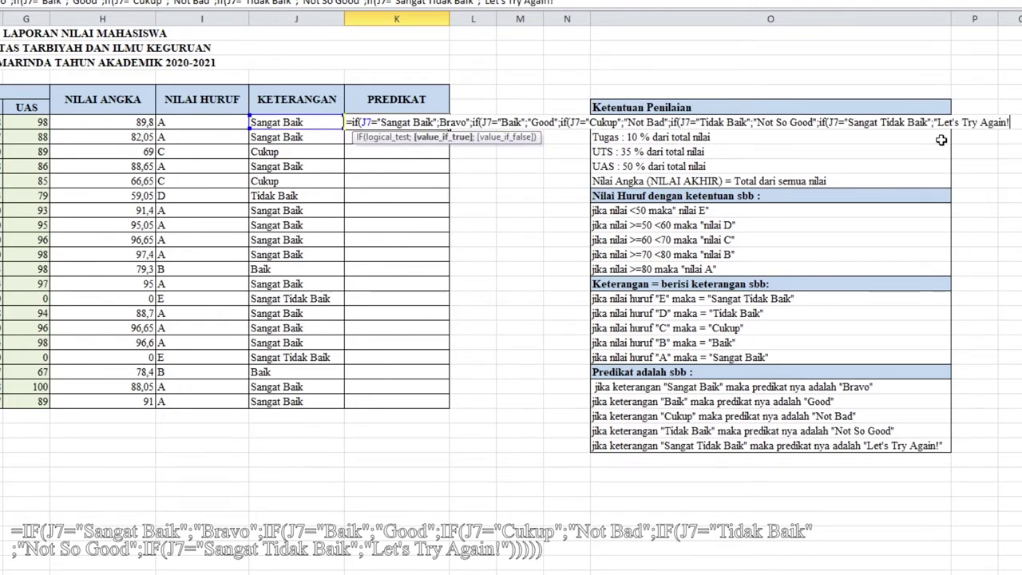
{"action": "type", "text": "!\""}
{"action": "type", "text": "))"}
{"action": "key", "text": "Return"}
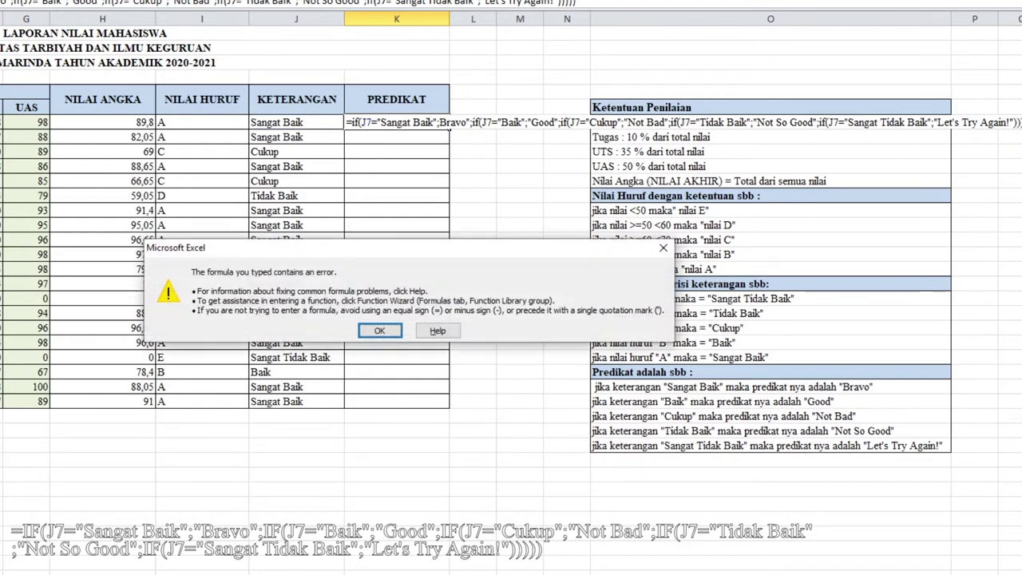
Add the missing opening quotation mark before Bravo in the K7 formula and enter the corrected formula
{"action": "key", "text": "Return"}
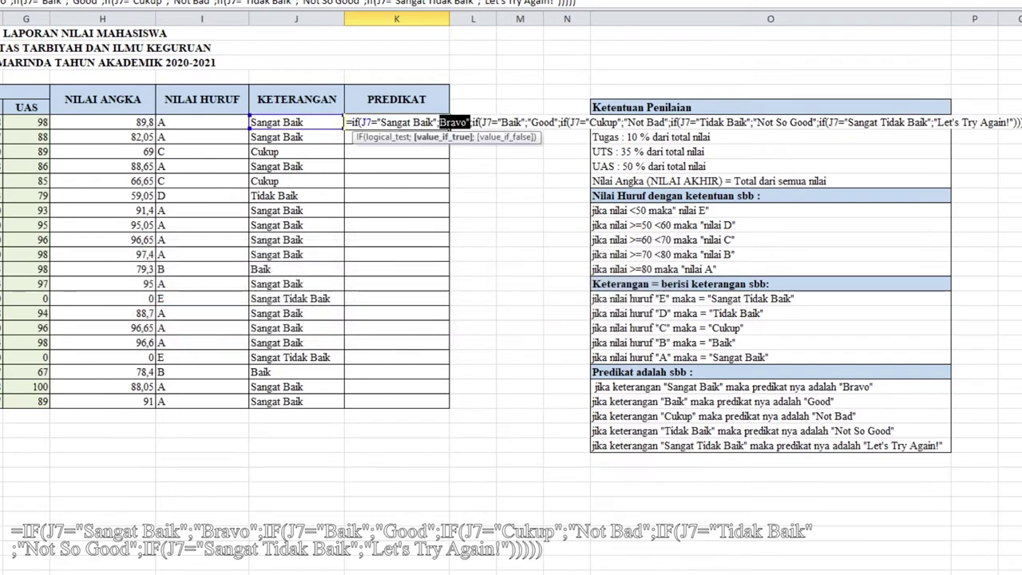
{"action": "left_click", "coordinate": [438, 122]}
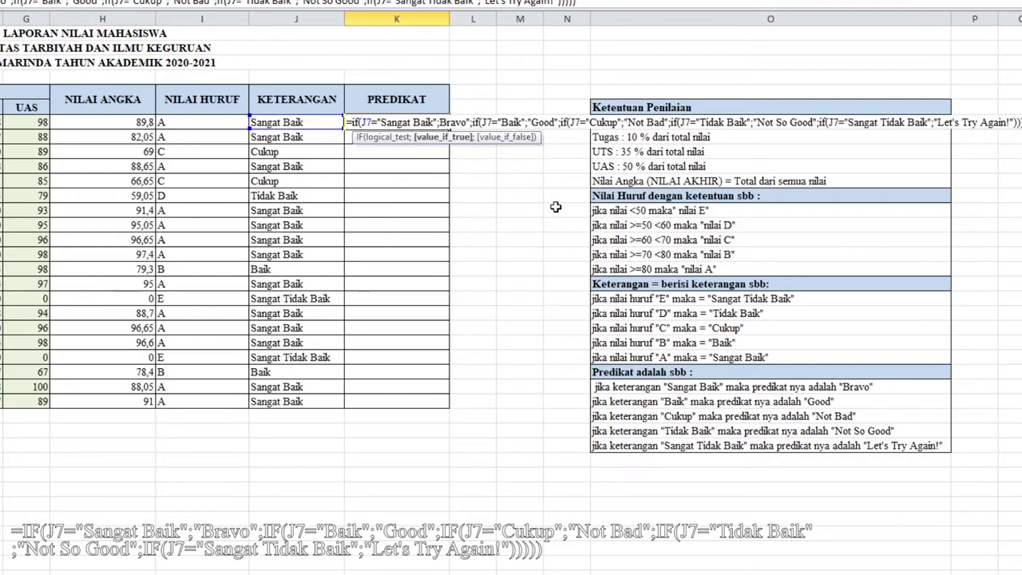
{"action": "type", "text": "\""}
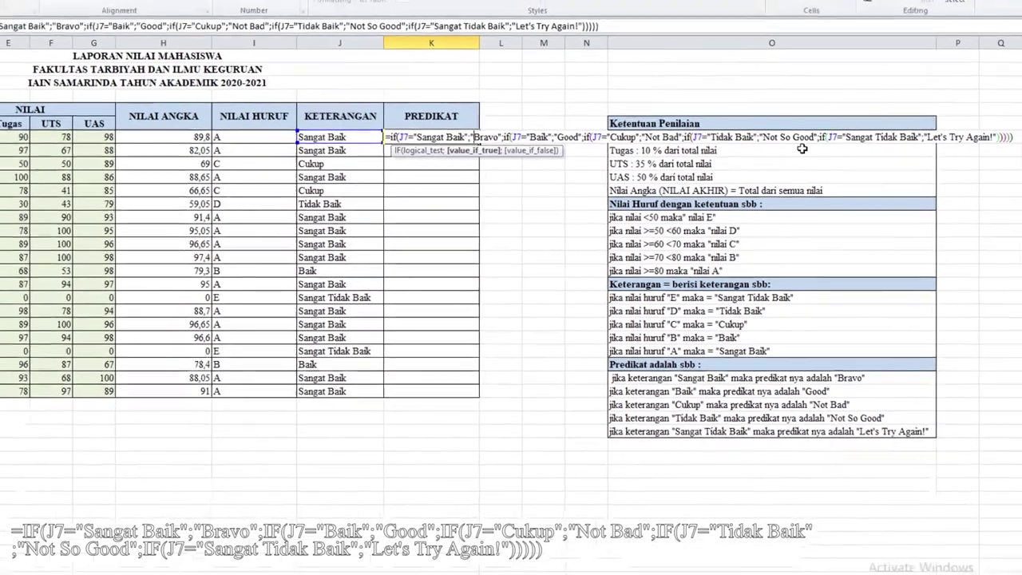
{"action": "key", "text": "Return"}
Fill the PREDIKAT formula from K7 down through K26 for all students
{"action": "left_click", "coordinate": [481, 171]}
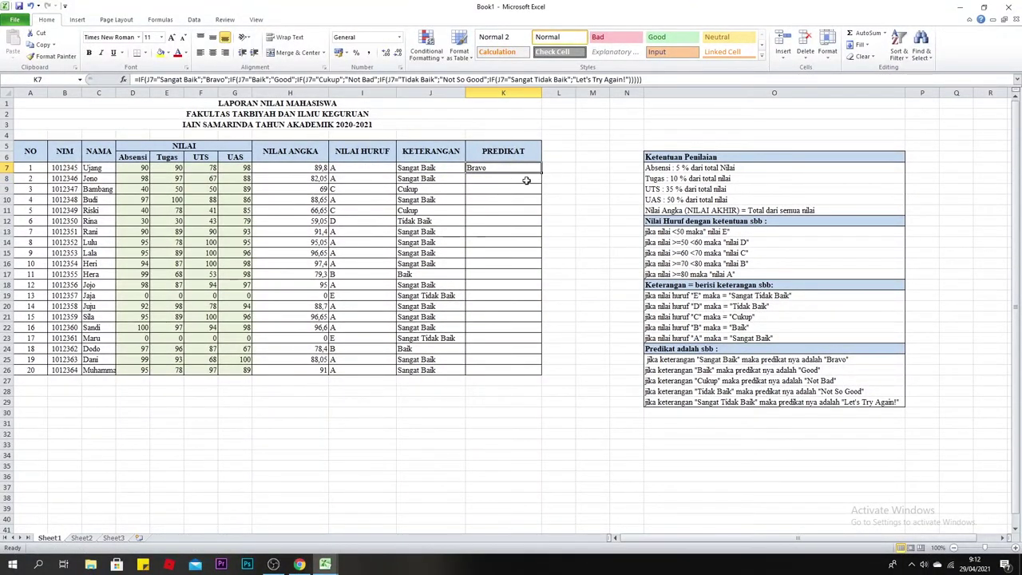
{"action": "left_click_drag", "start_coordinate": [542, 172], "coordinate": [544, 376]}
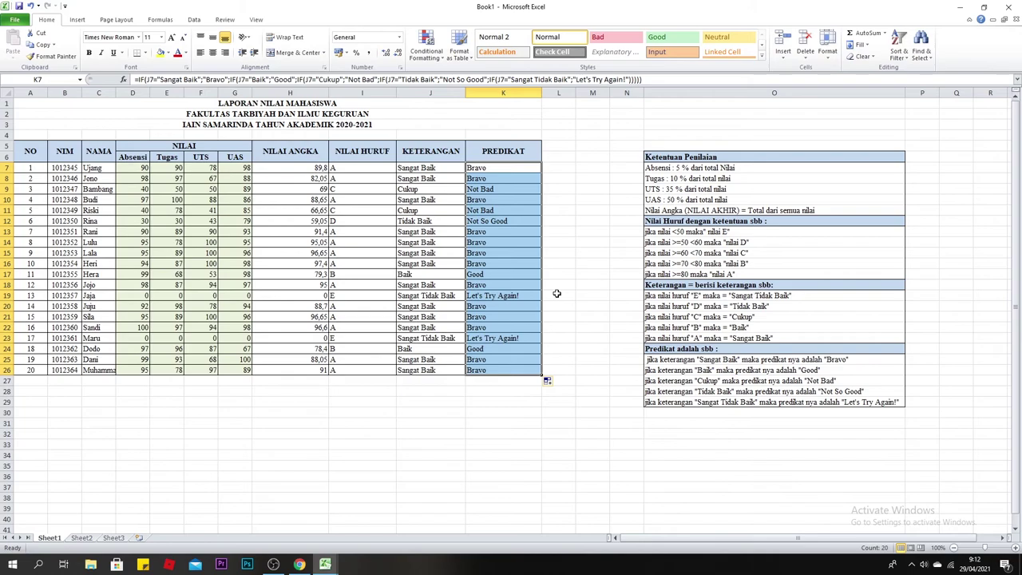
{"action": "left_click", "coordinate": [570, 232]}
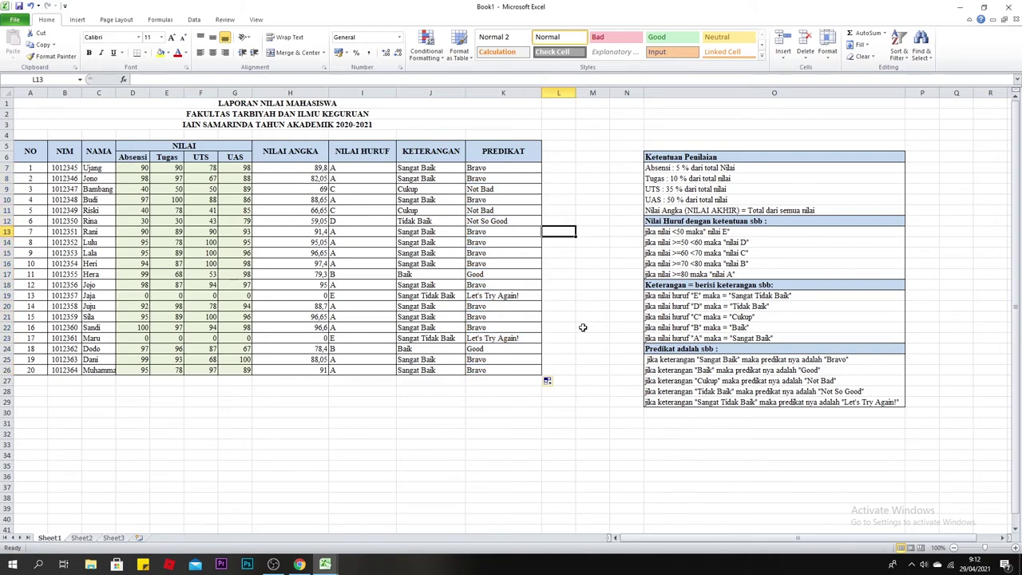